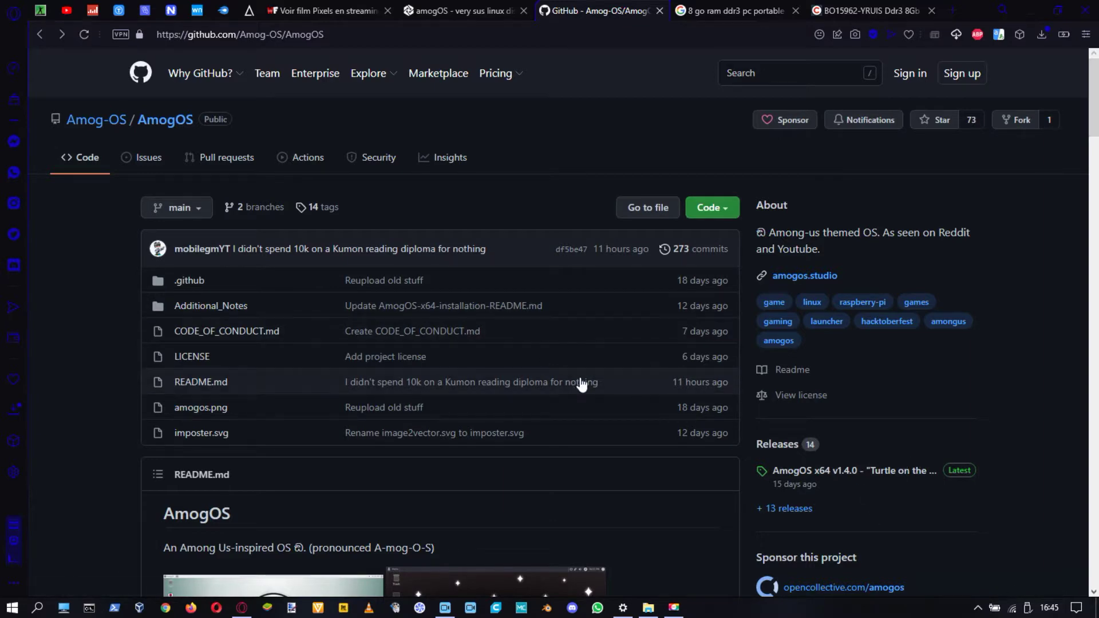
Read through the AmogOS repository's README, from the general info to the installation notes and install section
{"action": "left_click_drag", "start_coordinate": [1094, 116], "coordinate": [1095, 172]}
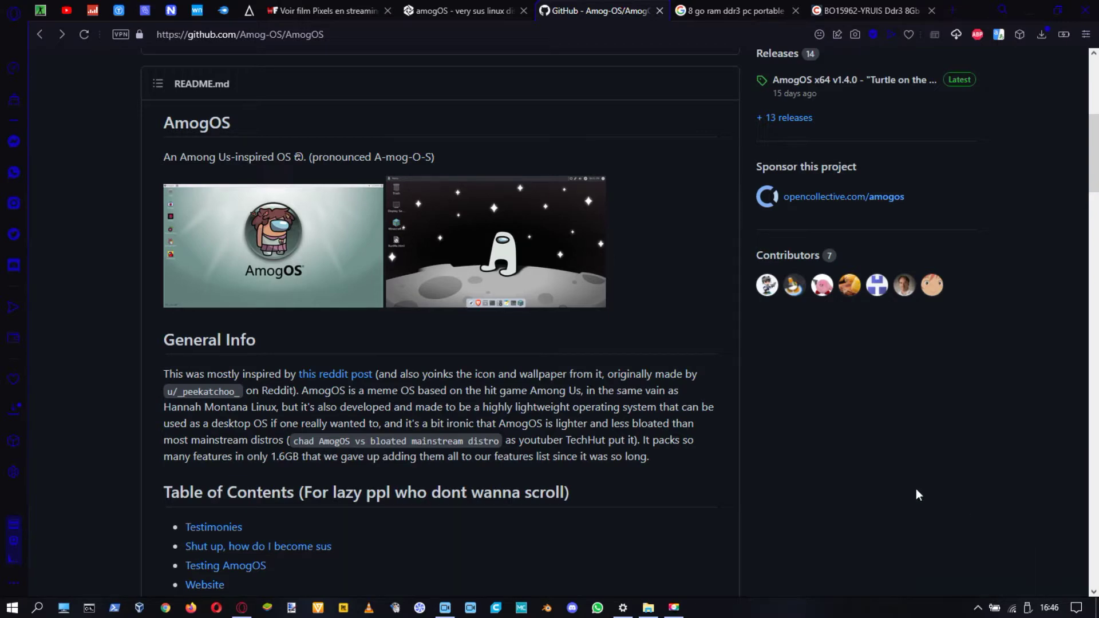
{"action": "scroll", "coordinate": [968, 404], "scroll_direction": "down", "scroll_amount": 3}
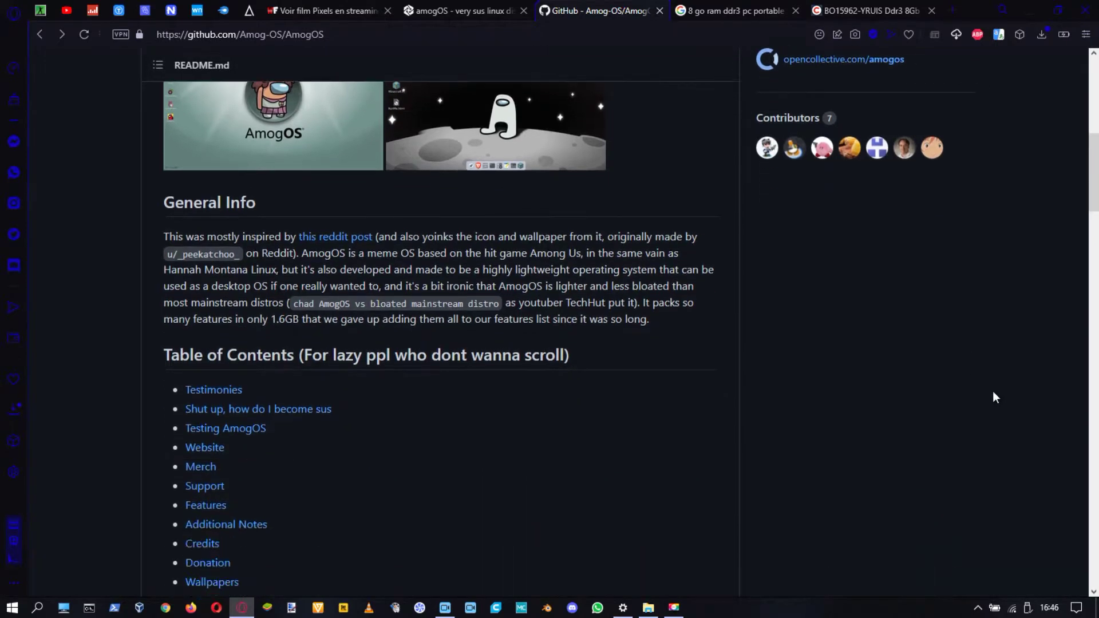
{"action": "scroll", "coordinate": [993, 393], "scroll_direction": "down", "scroll_amount": 4}
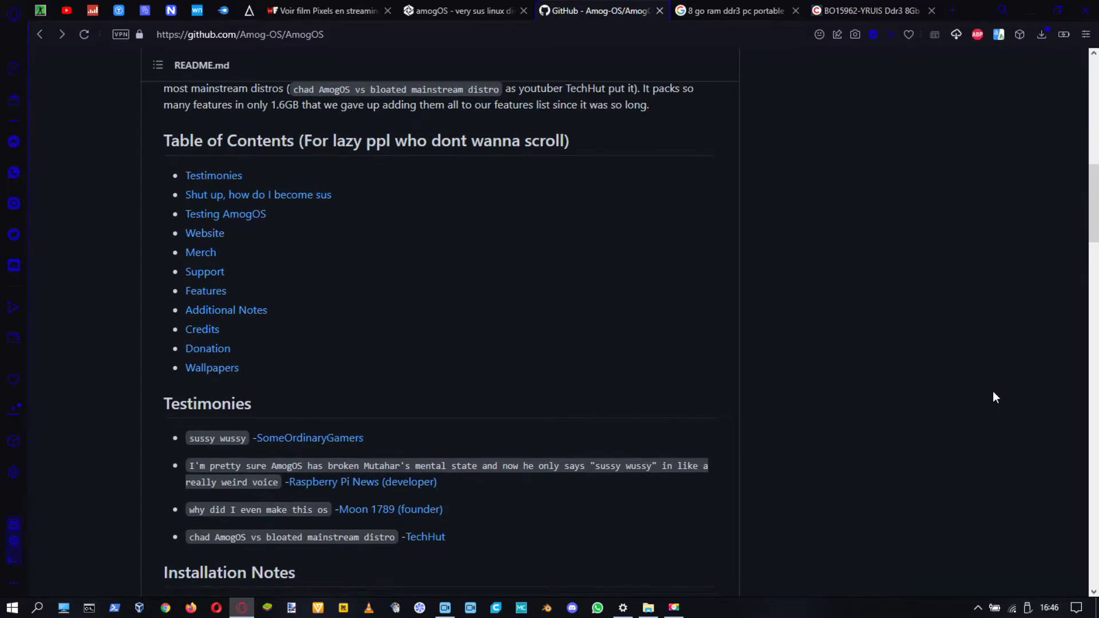
{"action": "scroll", "coordinate": [993, 390], "scroll_direction": "down", "scroll_amount": 3}
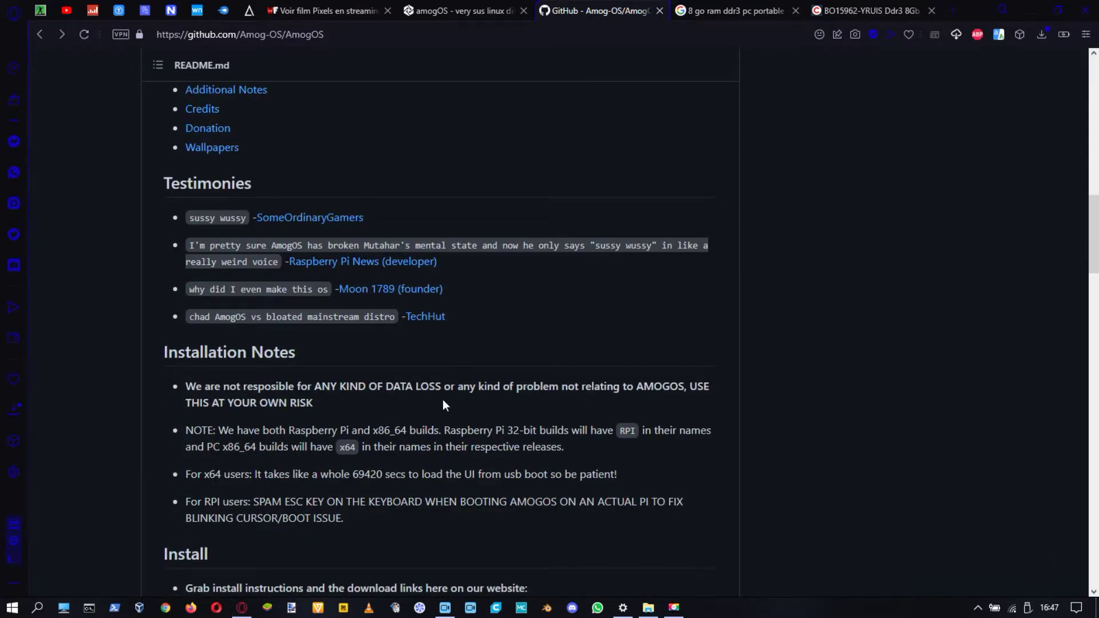
{"action": "scroll", "coordinate": [814, 374], "scroll_direction": "down", "scroll_amount": 2}
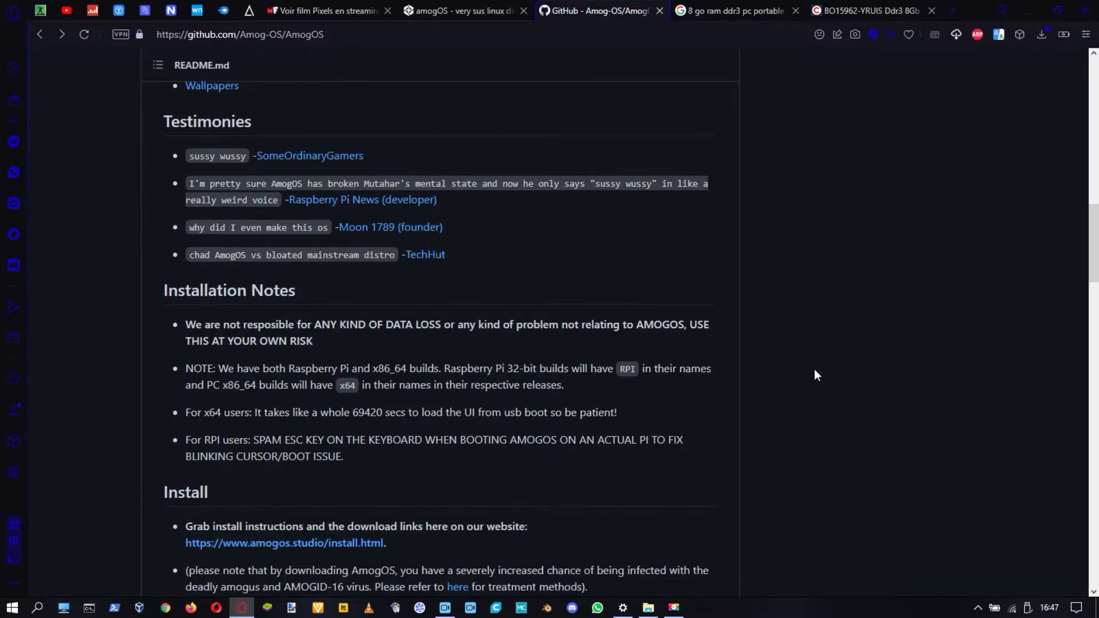
{"action": "scroll", "coordinate": [817, 376], "scroll_direction": "down", "scroll_amount": 2}
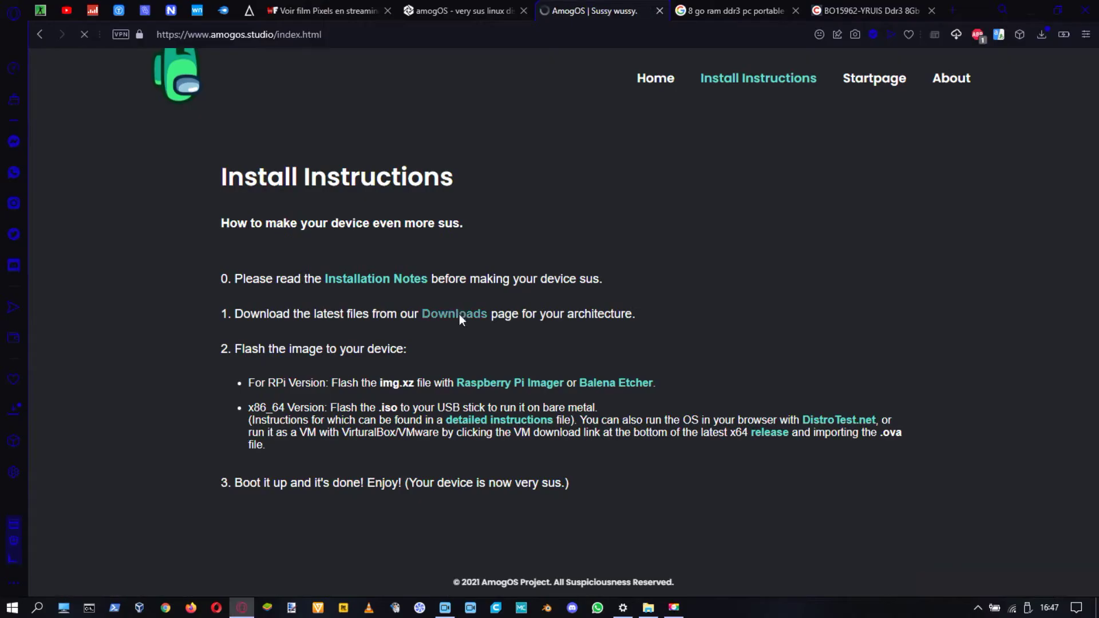
Download the x86_64 version of AmogOS by direct download from the project's website and minimise the browser
{"action": "left_click", "coordinate": [459, 315]}
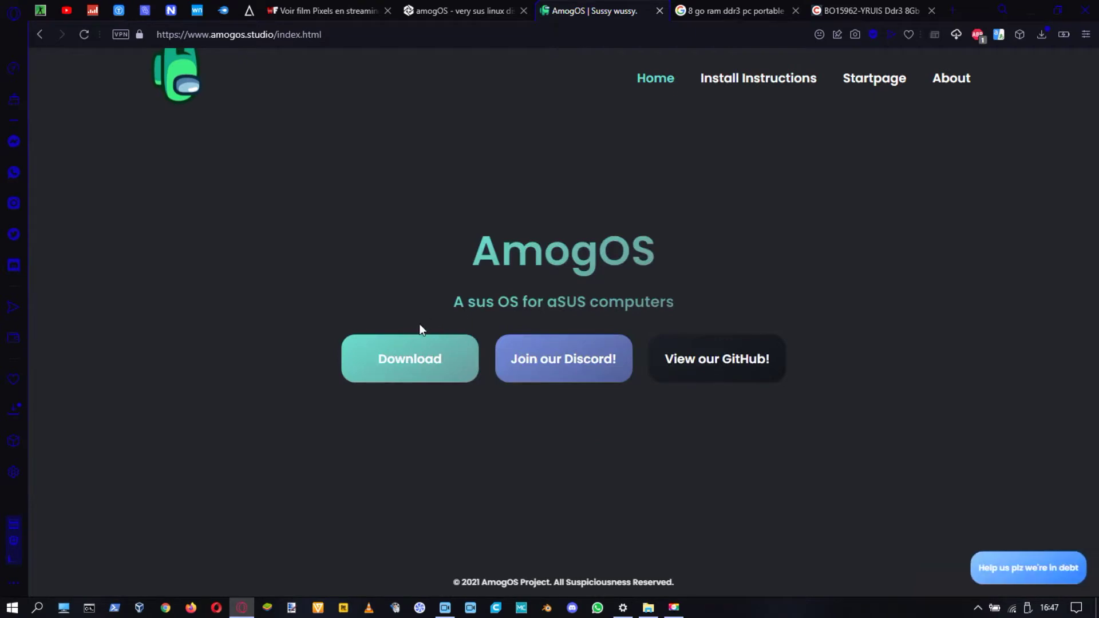
{"action": "left_click", "coordinate": [408, 351]}
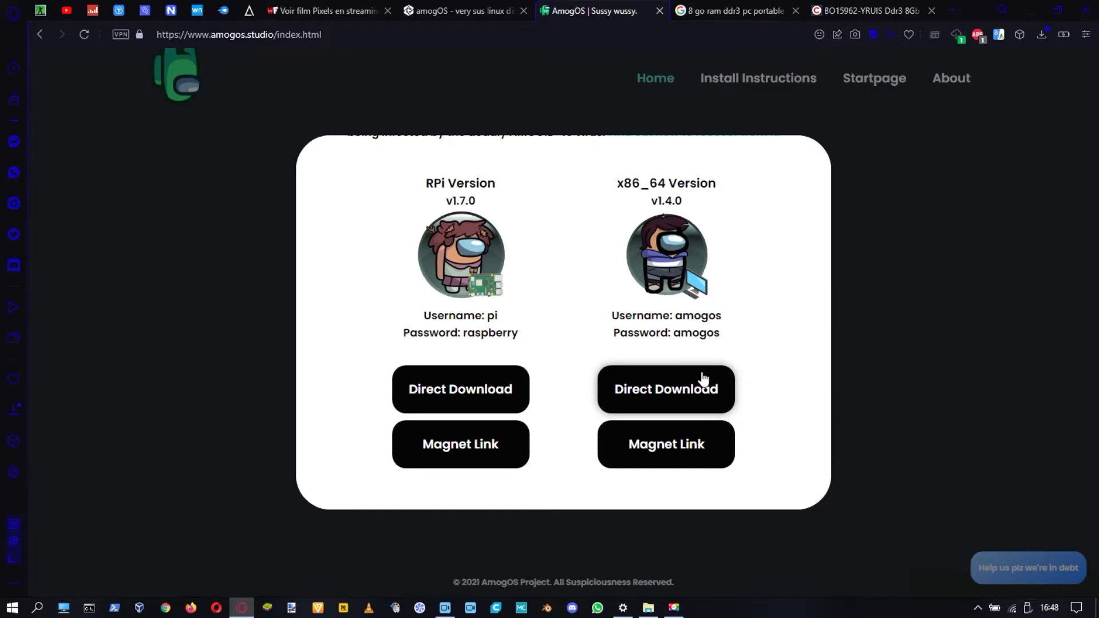
{"action": "left_click", "coordinate": [703, 379]}
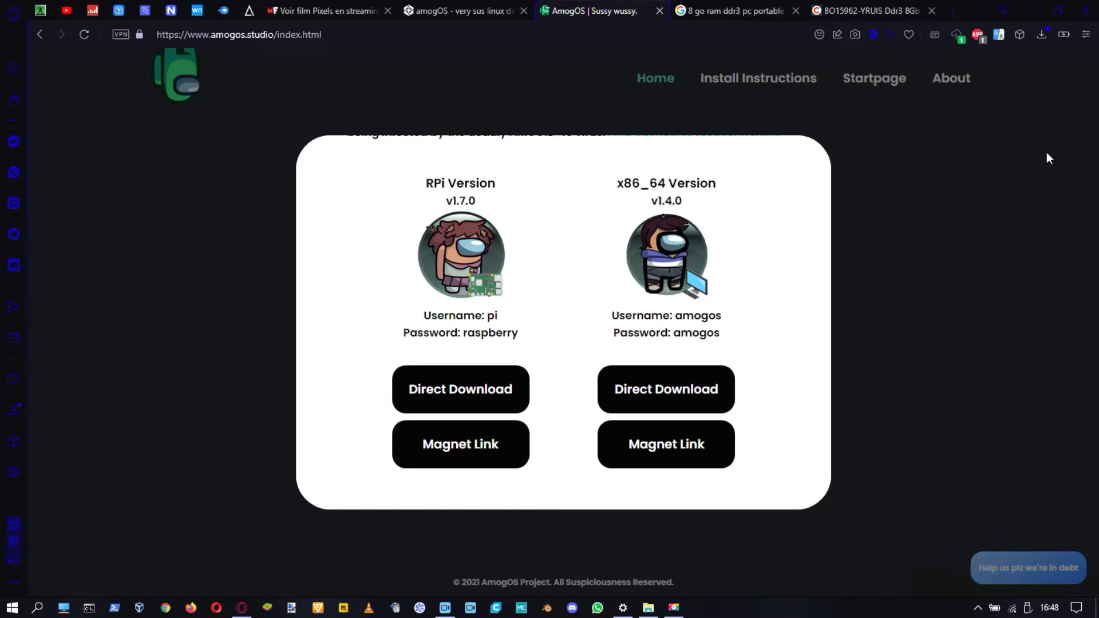
{"action": "left_click", "coordinate": [1024, 5]}
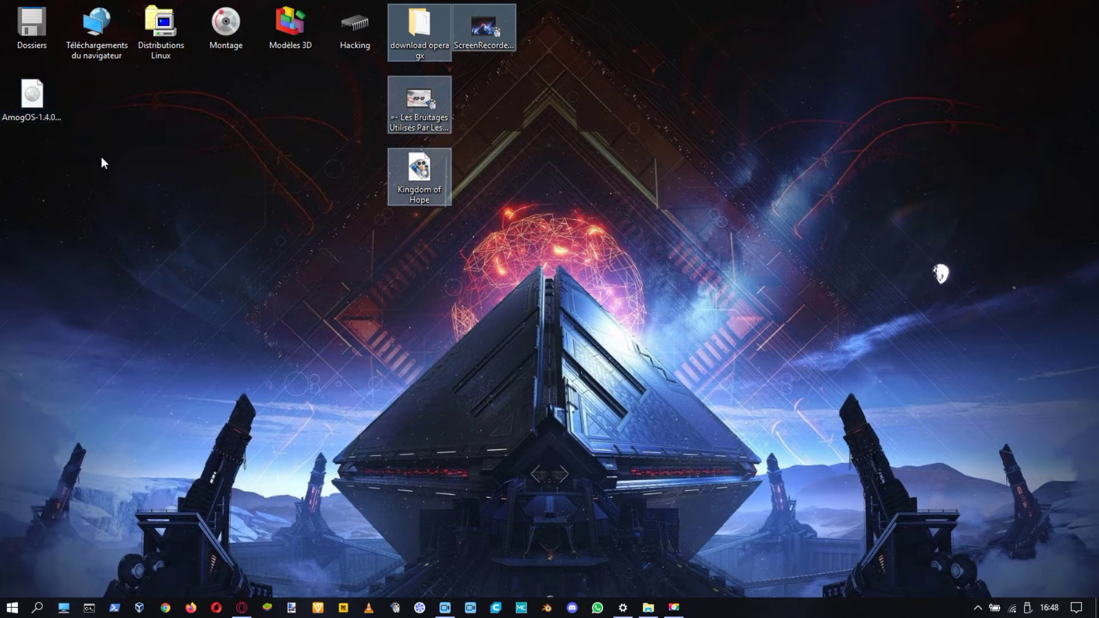
{"action": "left_click", "coordinate": [1049, 585]}
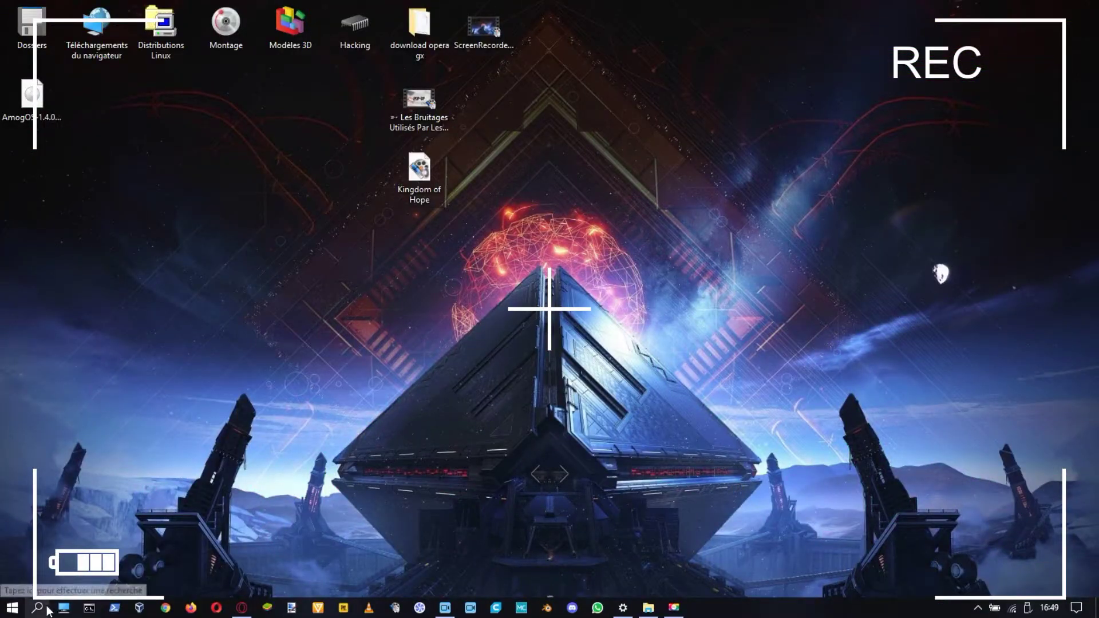
Apply the "Windows sucks" theme in the Windows theme settings and return to the desktop
{"action": "left_click", "coordinate": [48, 609]}
{"action": "type", "text": "the"}
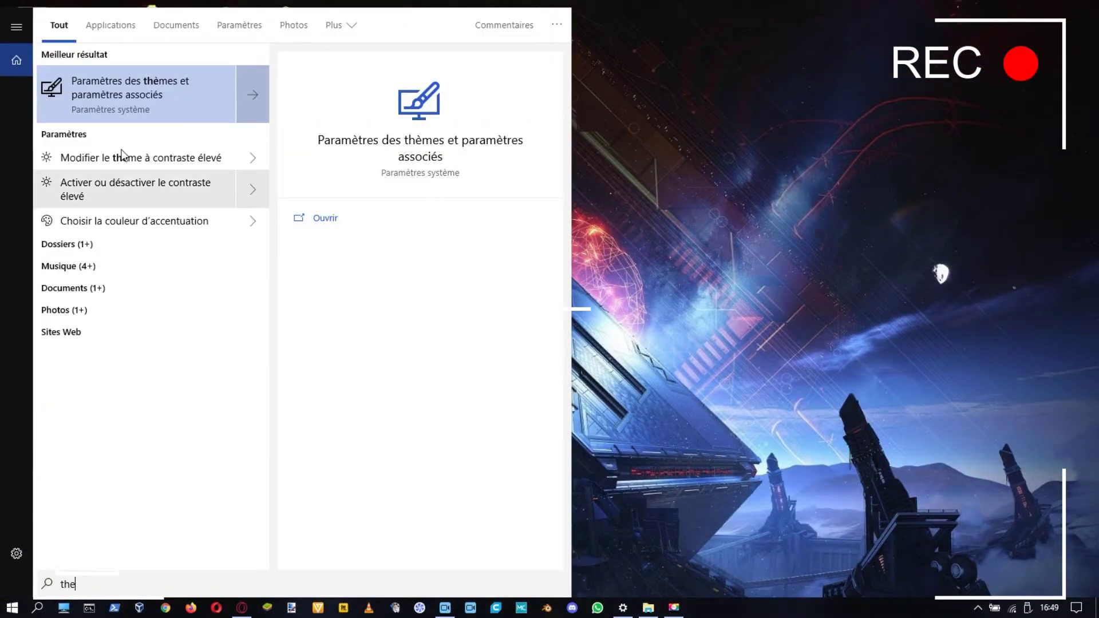
{"action": "key", "text": "Return"}
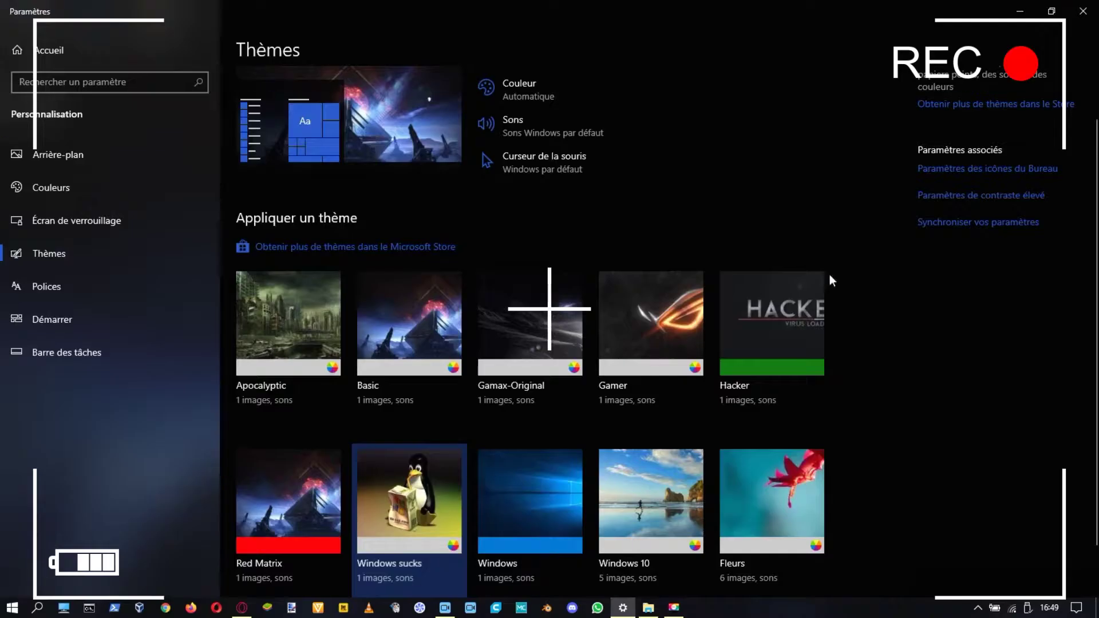
{"action": "left_click", "coordinate": [418, 507]}
{"action": "key", "text": "super+d"}
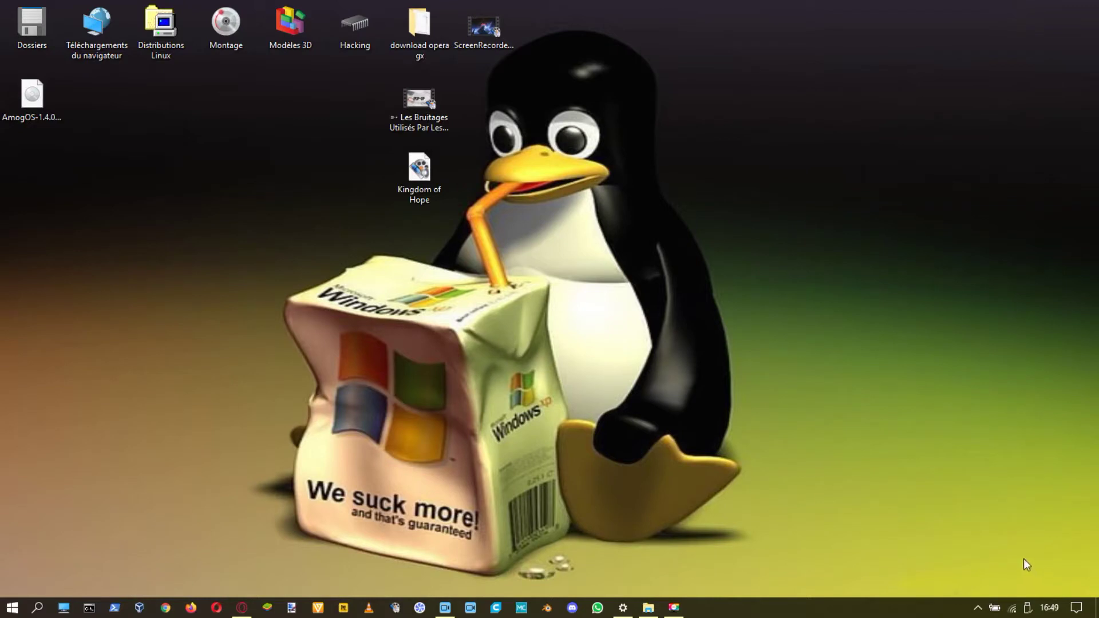
In VirtualBox, create a virtual machine named "Amog OS" of type Linux, version Other Linux (64-bit), with 1875 MB of memory
{"action": "left_click", "coordinate": [138, 608]}
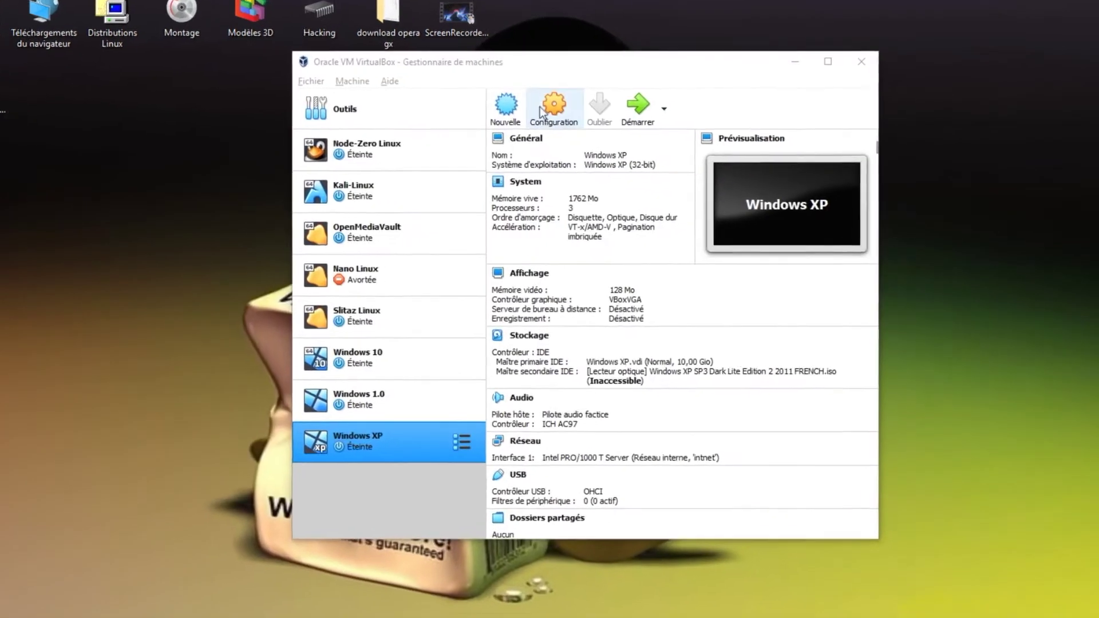
{"action": "left_click", "coordinate": [503, 103]}
{"action": "type", "text": "Amog OS"}
{"action": "left_click", "coordinate": [505, 263]}
{"action": "left_click", "coordinate": [507, 287]}
{"action": "left_click", "coordinate": [507, 285]}
{"action": "scroll", "coordinate": [507, 314], "scroll_direction": "down", "scroll_amount": 4}
{"action": "left_click", "coordinate": [492, 397]}
{"action": "left_click_drag", "start_coordinate": [369, 333], "coordinate": [495, 359]}
{"action": "left_click", "coordinate": [669, 517]}
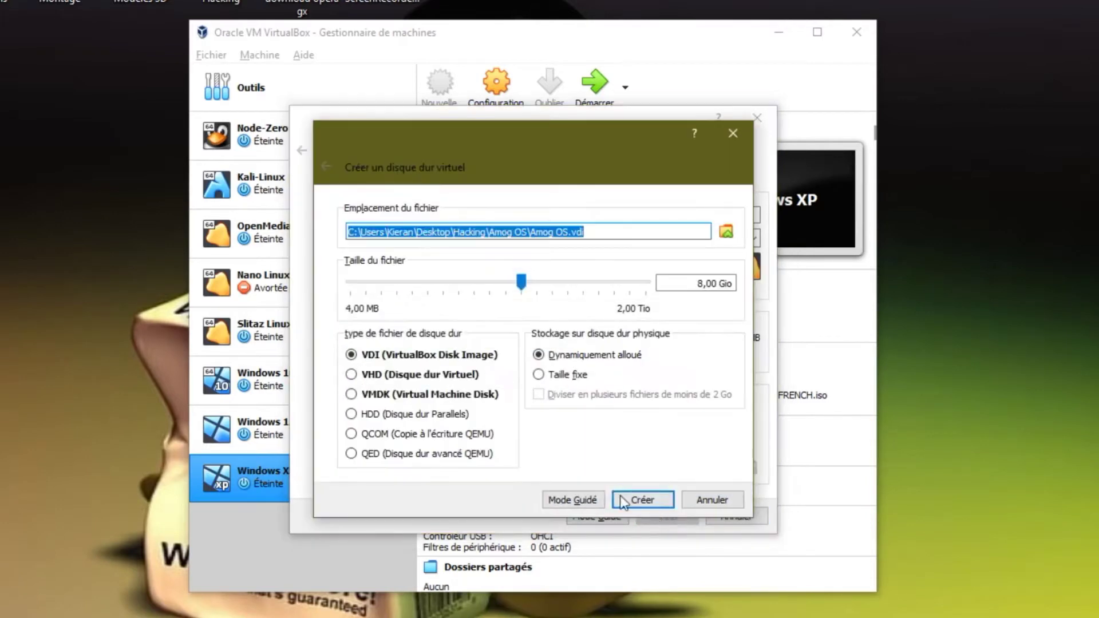
Create the machine's virtual hard disk as a dynamically allocated VDI of 8 GiB
{"action": "left_click_drag", "start_coordinate": [510, 282], "coordinate": [524, 311]}
{"action": "double_click", "coordinate": [692, 285]}
{"action": "type", "text": "8"}
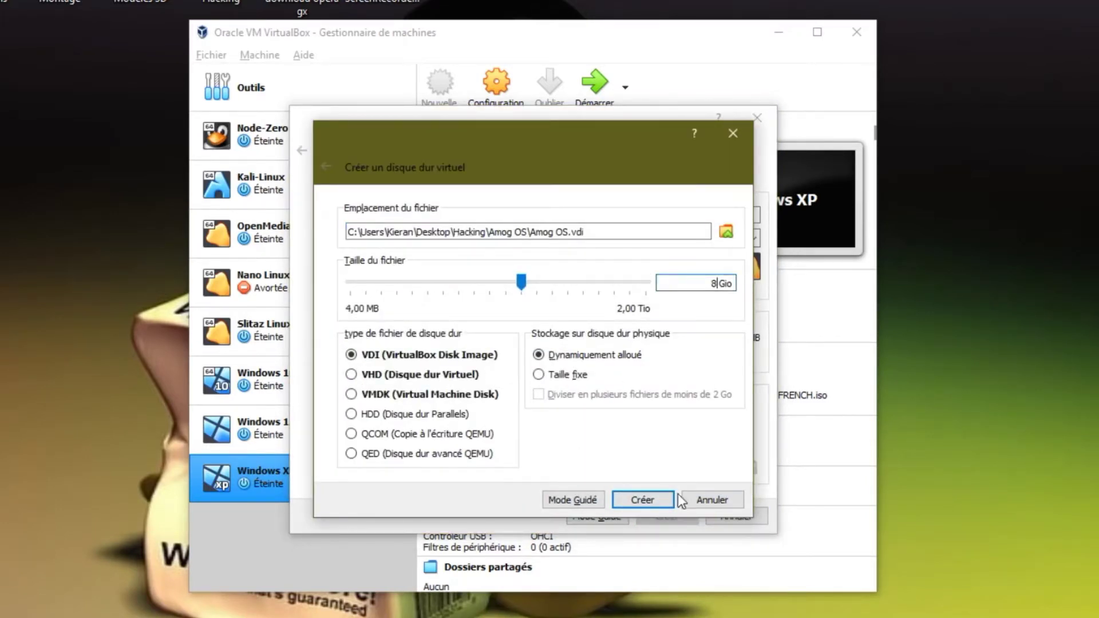
{"action": "left_click", "coordinate": [669, 501]}
Set the Amog OS machine's shared clipboard and drag-and-drop to bidirectional, and check its description and disk encryption settings
{"action": "left_click", "coordinate": [518, 85]}
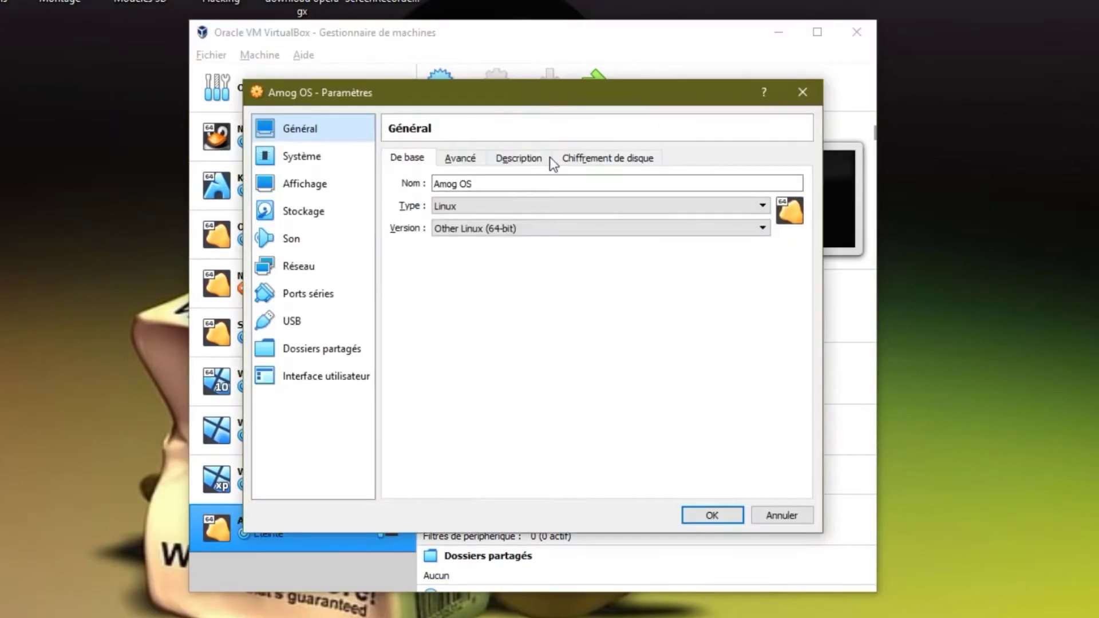
{"action": "left_click", "coordinate": [475, 160]}
{"action": "left_click", "coordinate": [541, 207]}
{"action": "left_click", "coordinate": [530, 255]}
{"action": "left_click", "coordinate": [541, 230]}
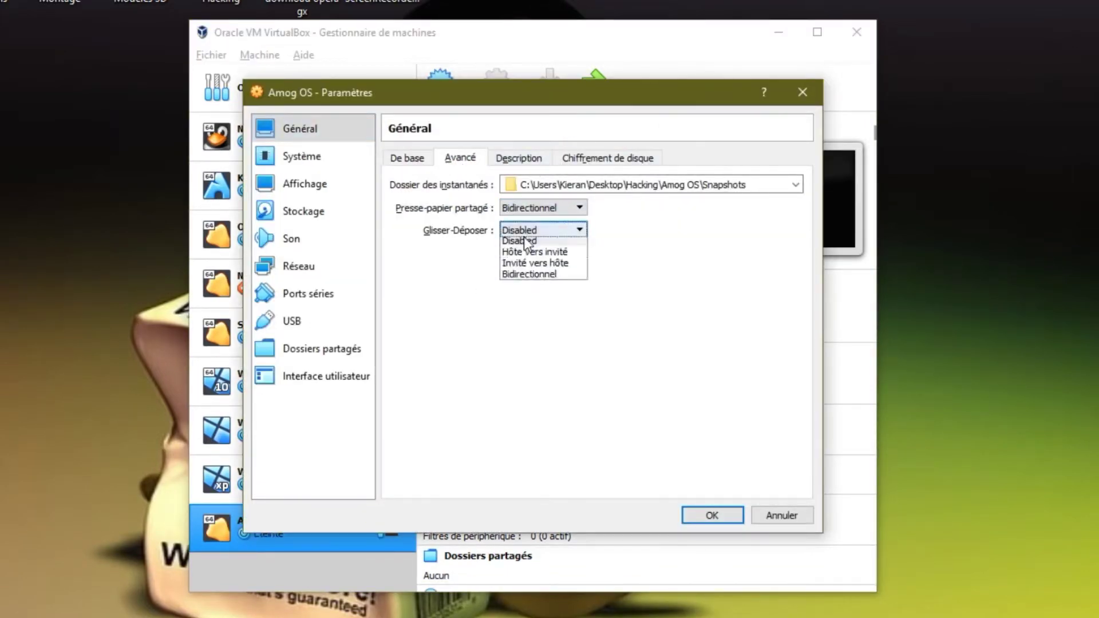
{"action": "left_click", "coordinate": [529, 278]}
{"action": "left_click", "coordinate": [524, 158]}
{"action": "left_click", "coordinate": [581, 161]}
Set the machine's number of processors to 3 and go over its acceleration settings
{"action": "left_click", "coordinate": [301, 156]}
{"action": "left_click", "coordinate": [492, 160]}
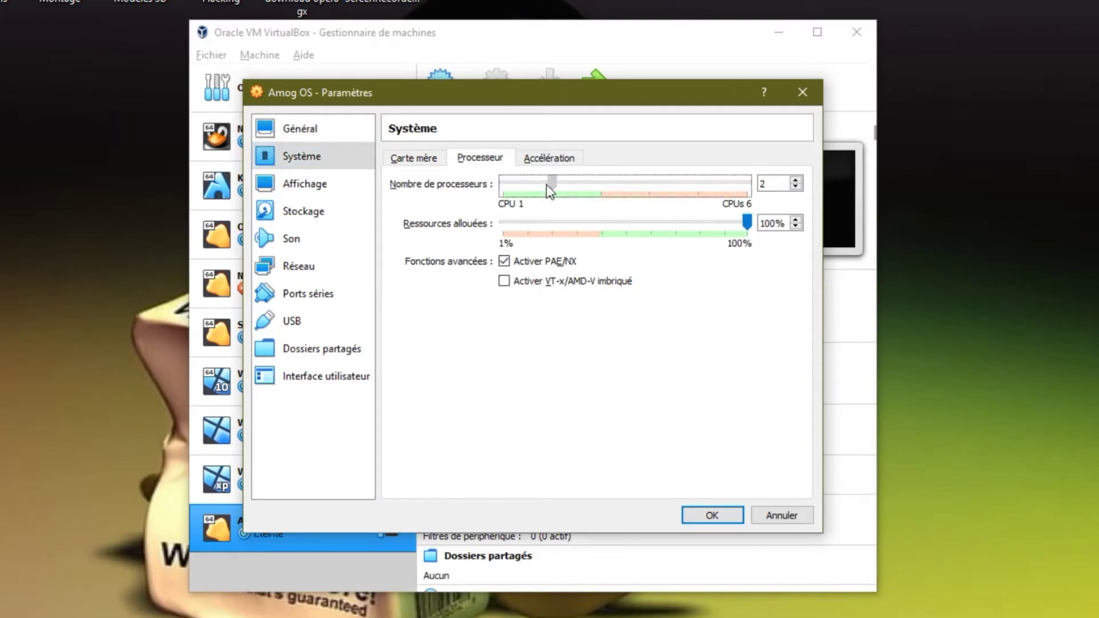
{"action": "left_click", "coordinate": [549, 158]}
{"action": "left_click", "coordinate": [559, 184]}
{"action": "left_click", "coordinate": [550, 209]}
Enable 3D acceleration for the machine's display and set the video memory to 128 MB
{"action": "left_click", "coordinate": [332, 195]}
{"action": "left_click", "coordinate": [497, 329]}
{"action": "left_click_drag", "start_coordinate": [524, 182], "coordinate": [743, 183]}
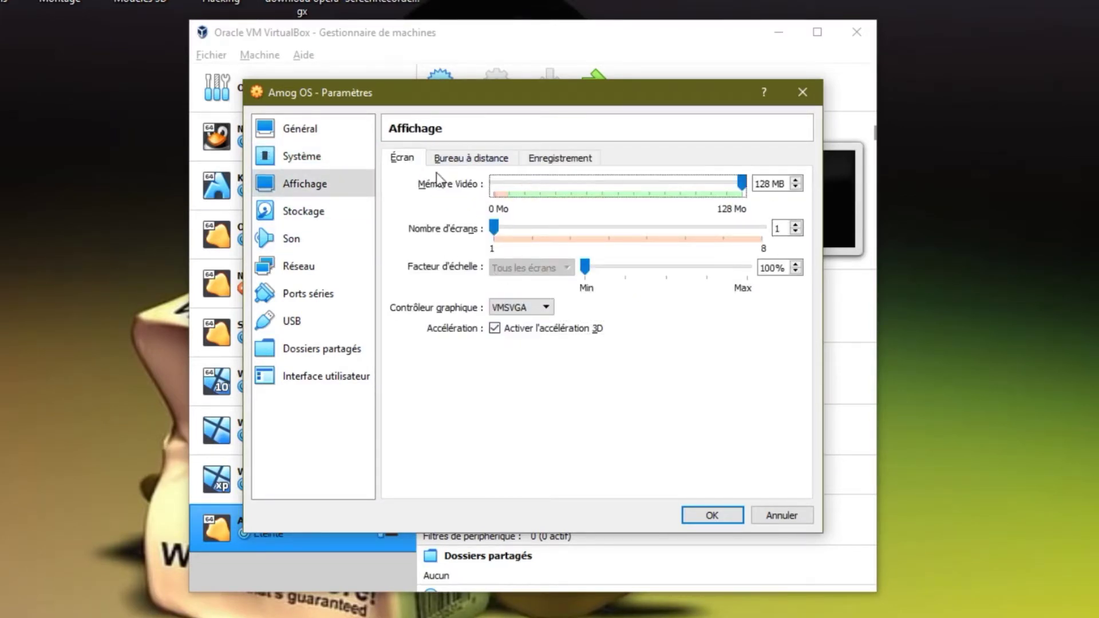
{"action": "left_click", "coordinate": [535, 159]}
Enable audio input, set the host audio driver to the dummy driver (Pilote audio factice), and save the machine's settings
{"action": "left_click", "coordinate": [343, 210]}
{"action": "left_click", "coordinate": [362, 238]}
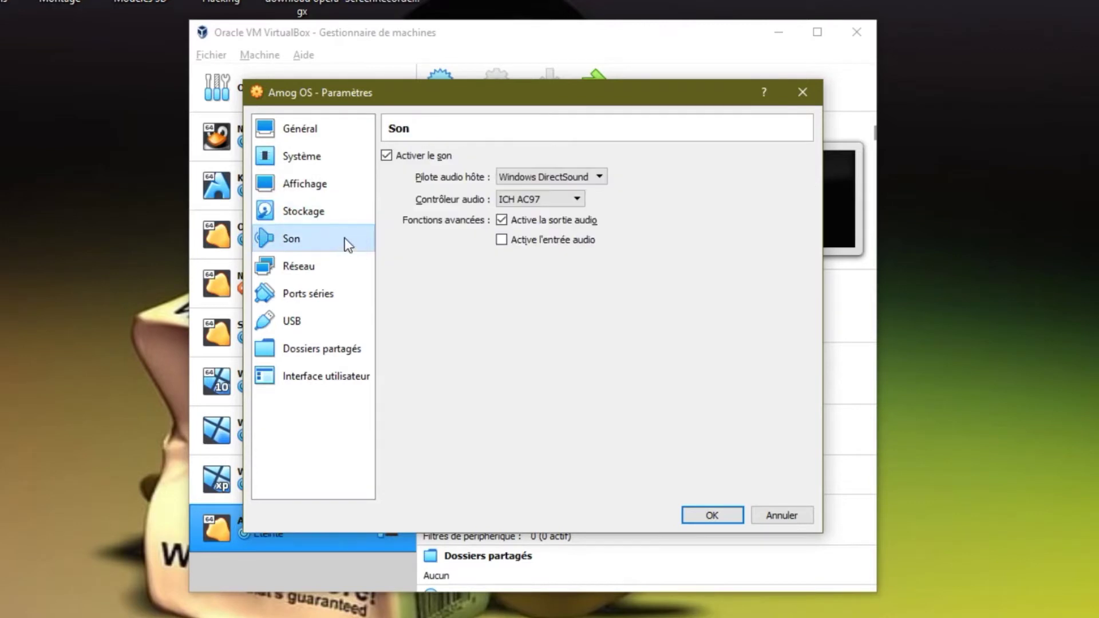
{"action": "left_click", "coordinate": [501, 239]}
{"action": "left_click", "coordinate": [551, 176]}
{"action": "left_click", "coordinate": [536, 203]}
{"action": "left_click", "coordinate": [712, 515]}
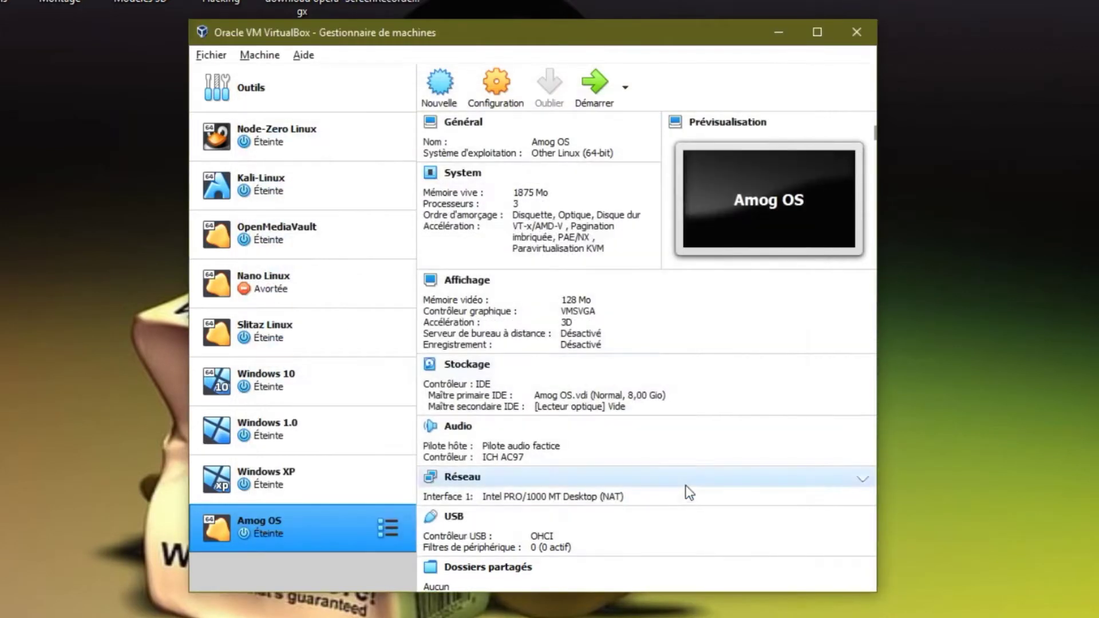
Start the Amog OS machine using the downloaded AmogOS 1.4.0 disc image from the desktop as its startup disk
{"action": "left_click", "coordinate": [589, 84]}
{"action": "left_click", "coordinate": [613, 391]}
{"action": "left_click", "coordinate": [263, 249]}
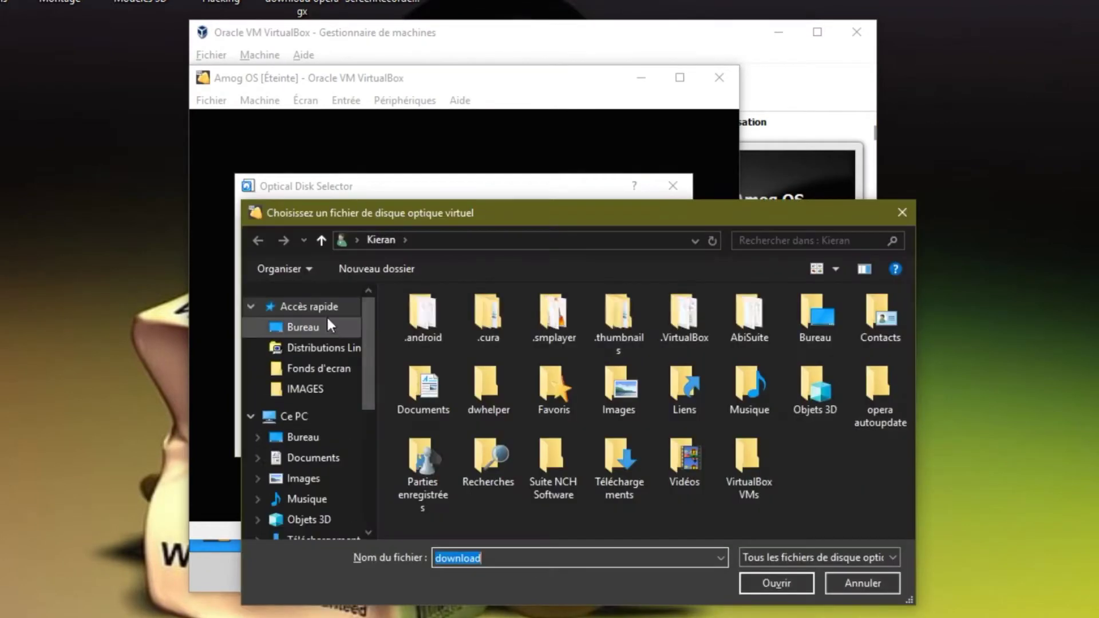
{"action": "left_click", "coordinate": [329, 326]}
{"action": "double_click", "coordinate": [445, 322]}
{"action": "double_click", "coordinate": [452, 394]}
{"action": "left_click", "coordinate": [520, 442]}
{"action": "left_click", "coordinate": [529, 430]}
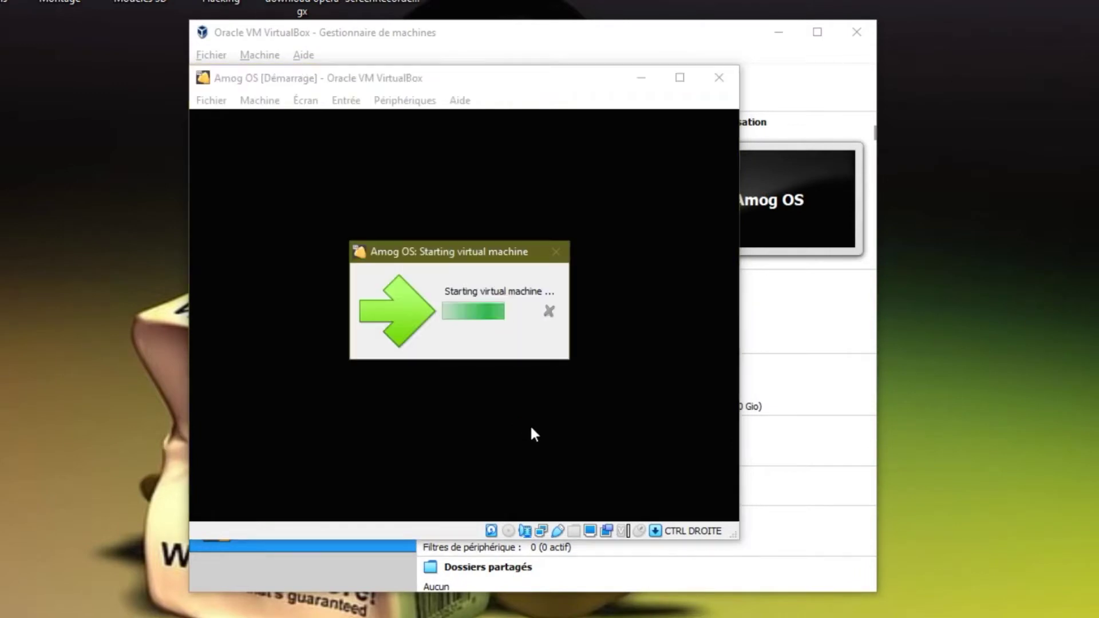
{"action": "key", "text": "Down"}
{"action": "key", "text": "Up"}
{"action": "key", "text": "Down"}
{"action": "key", "text": "Up"}
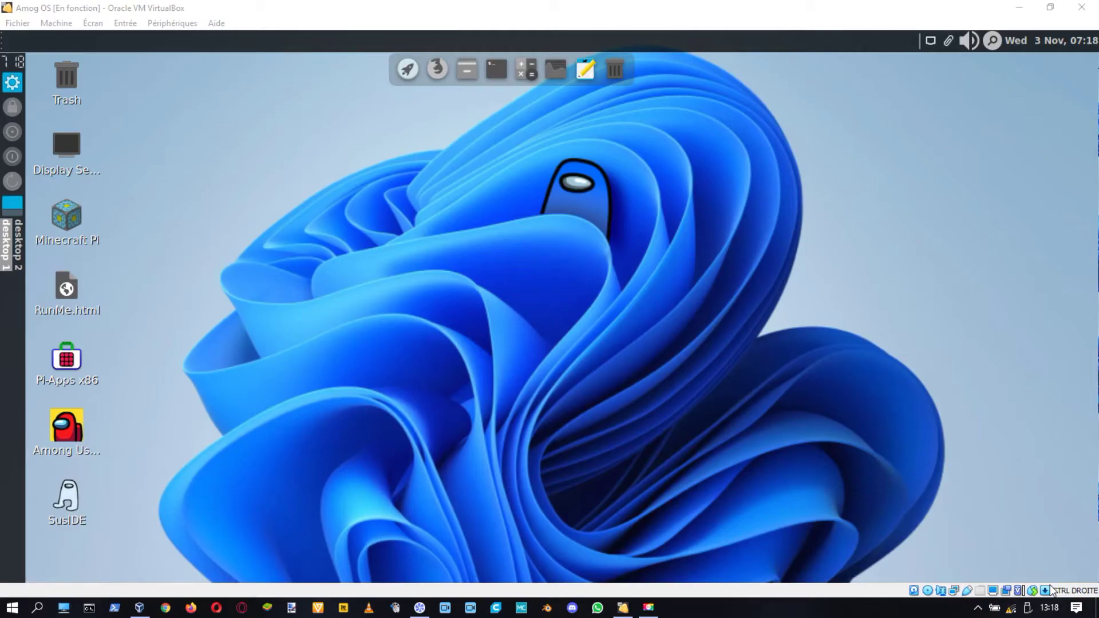
Open the preferences of the upper desktop panel in AmogOS
{"action": "right_click", "coordinate": [787, 48]}
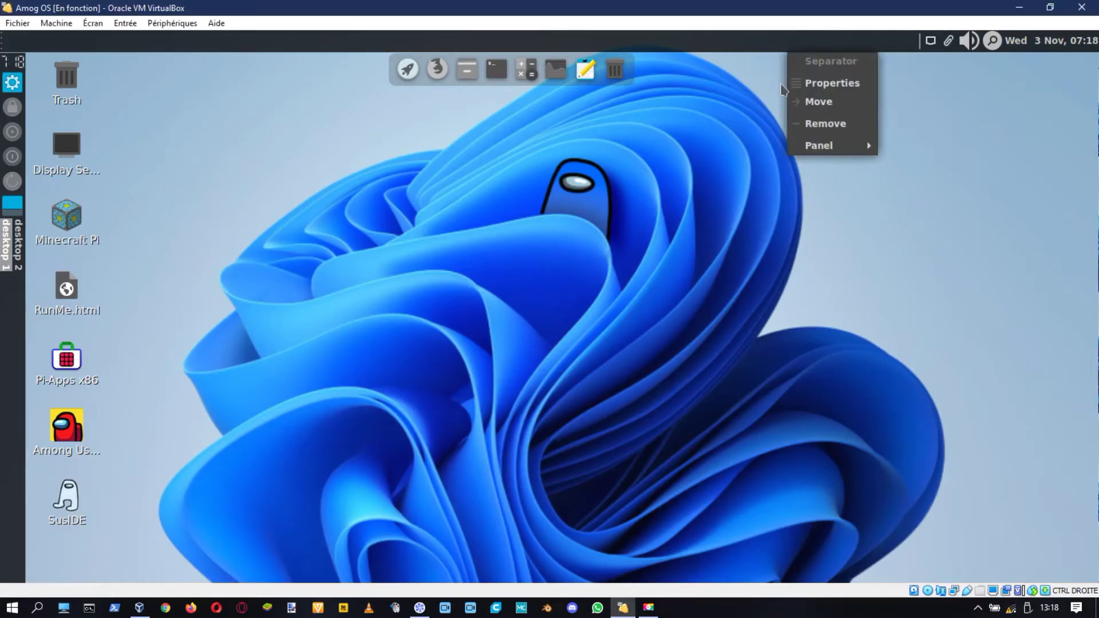
{"action": "mouse_move", "coordinate": [846, 147]}
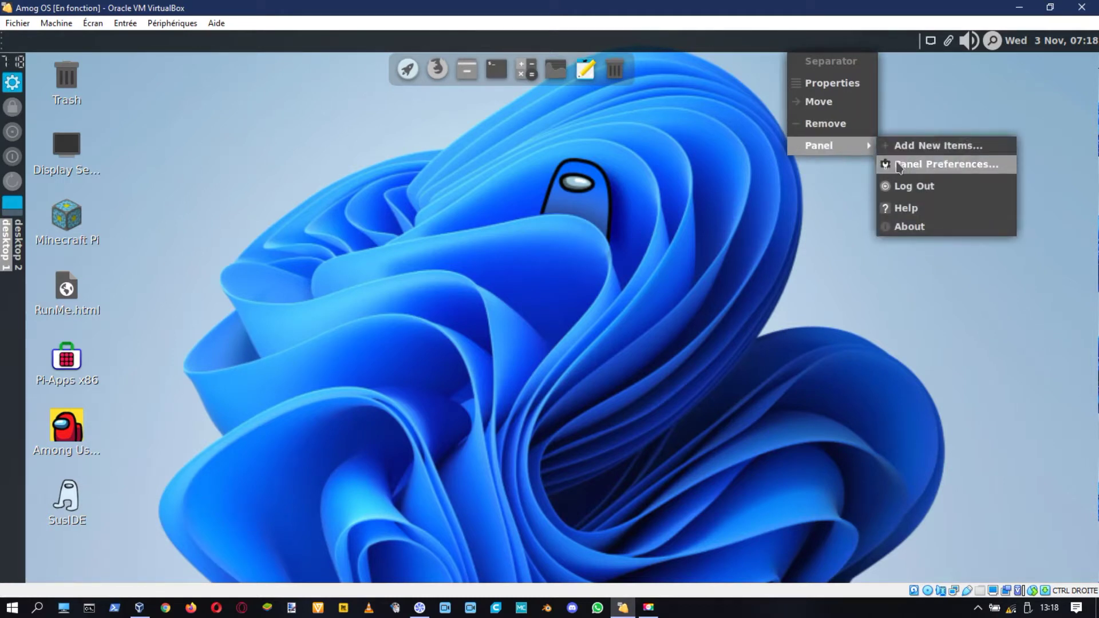
{"action": "left_click", "coordinate": [898, 165]}
Try the Vertical mode for Panel 1, and switch it back to Horizontal
{"action": "left_click", "coordinate": [576, 284]}
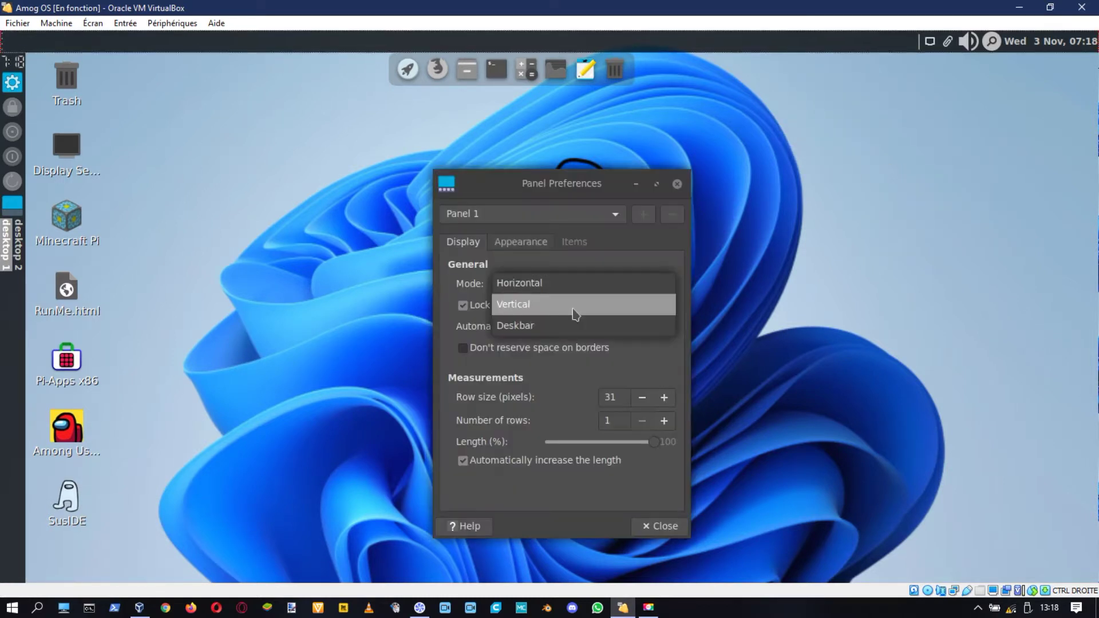
{"action": "left_click", "coordinate": [573, 309]}
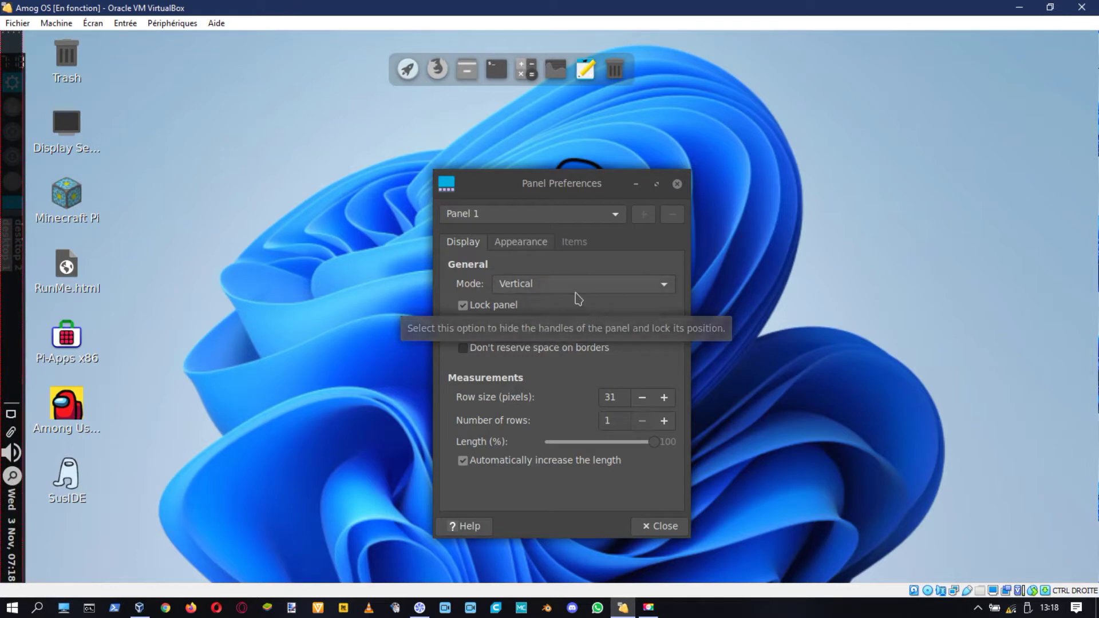
{"action": "left_click", "coordinate": [618, 282]}
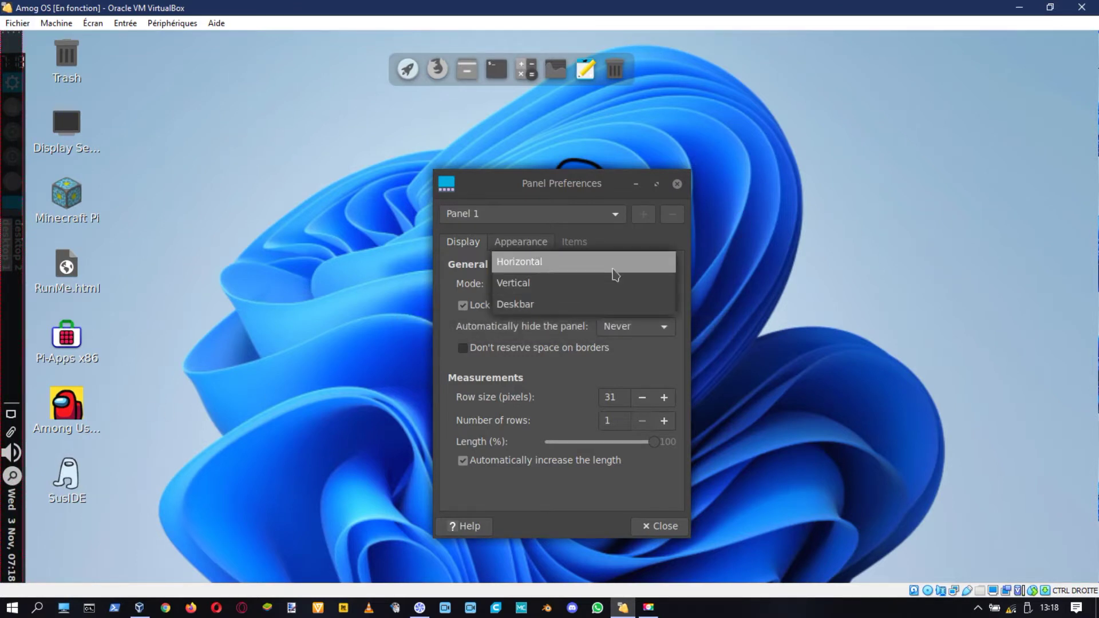
{"action": "left_click", "coordinate": [614, 261]}
Add an Applications Menu item to Panel 1 and close the list of new items
{"action": "left_click", "coordinate": [575, 242]}
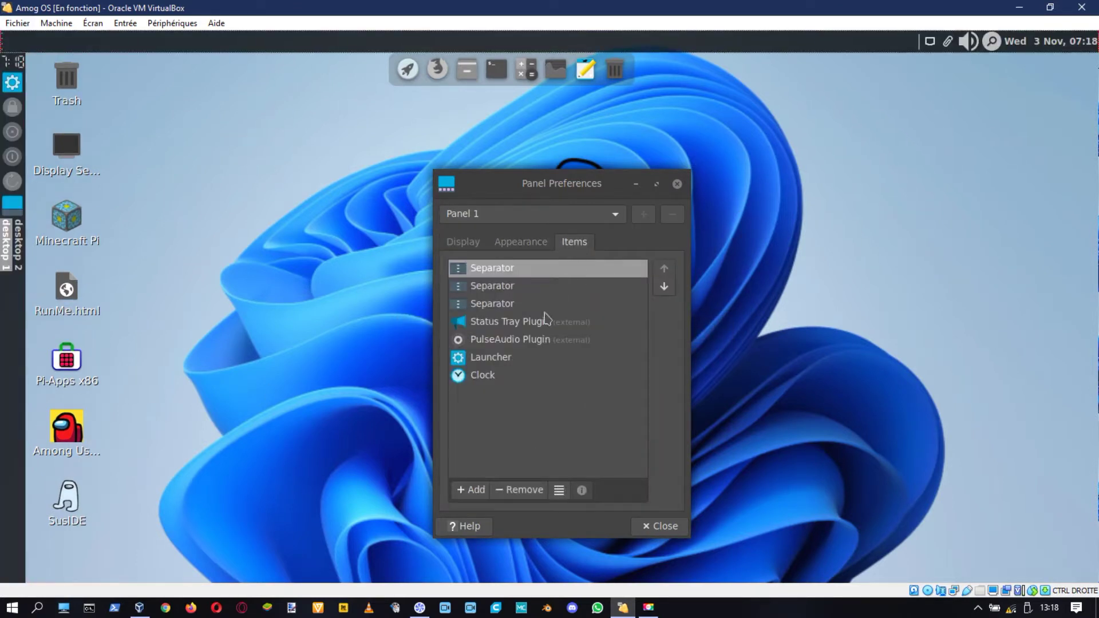
{"action": "left_click", "coordinate": [470, 490]}
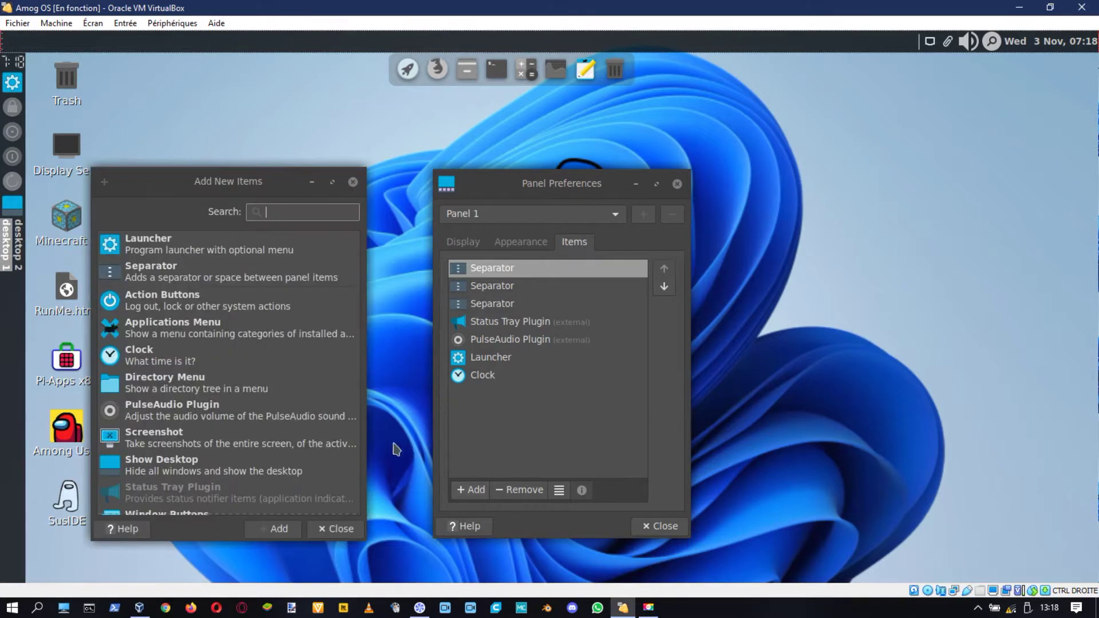
{"action": "left_click", "coordinate": [267, 537]}
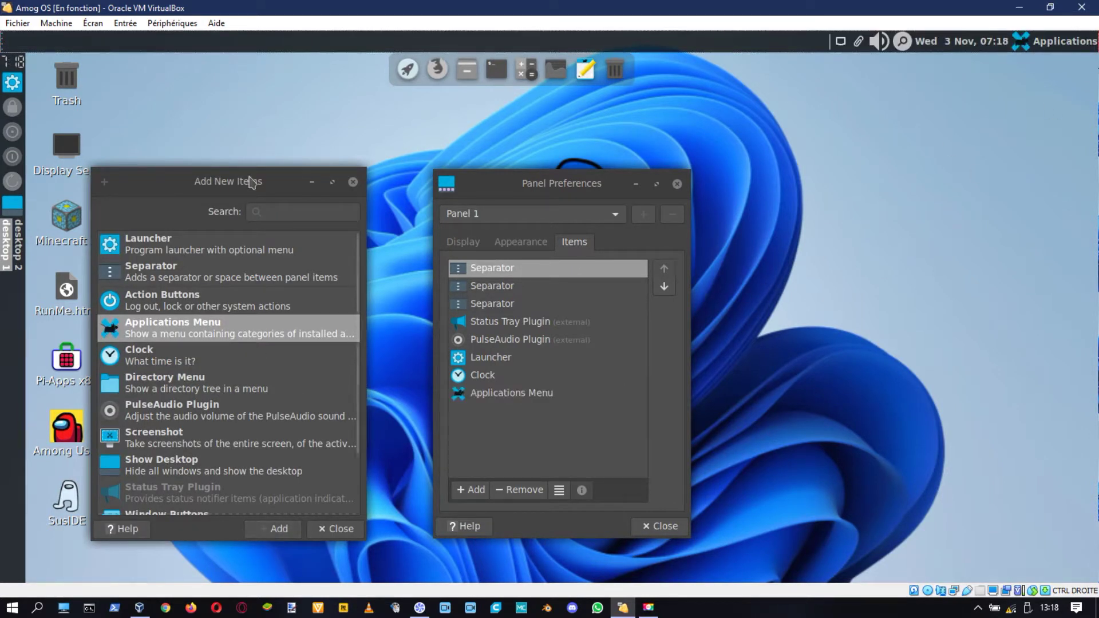
{"action": "left_click", "coordinate": [353, 182]}
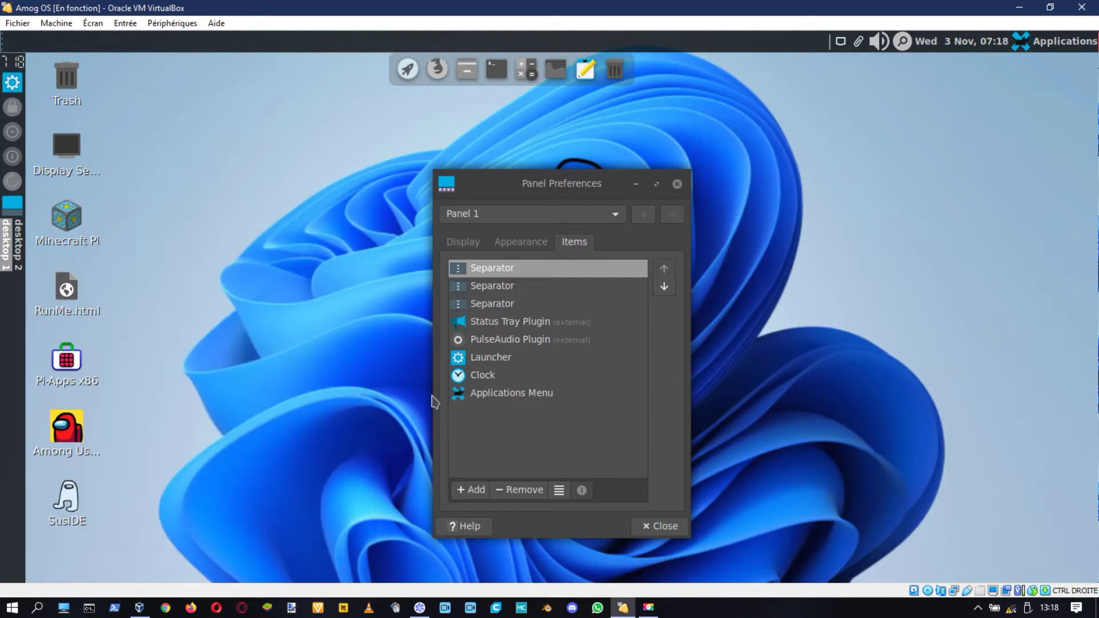
Remove the Applications Menu and Clock items from Panel 1 and close the panel preferences
{"action": "left_click", "coordinate": [471, 398]}
{"action": "left_click", "coordinate": [523, 490]}
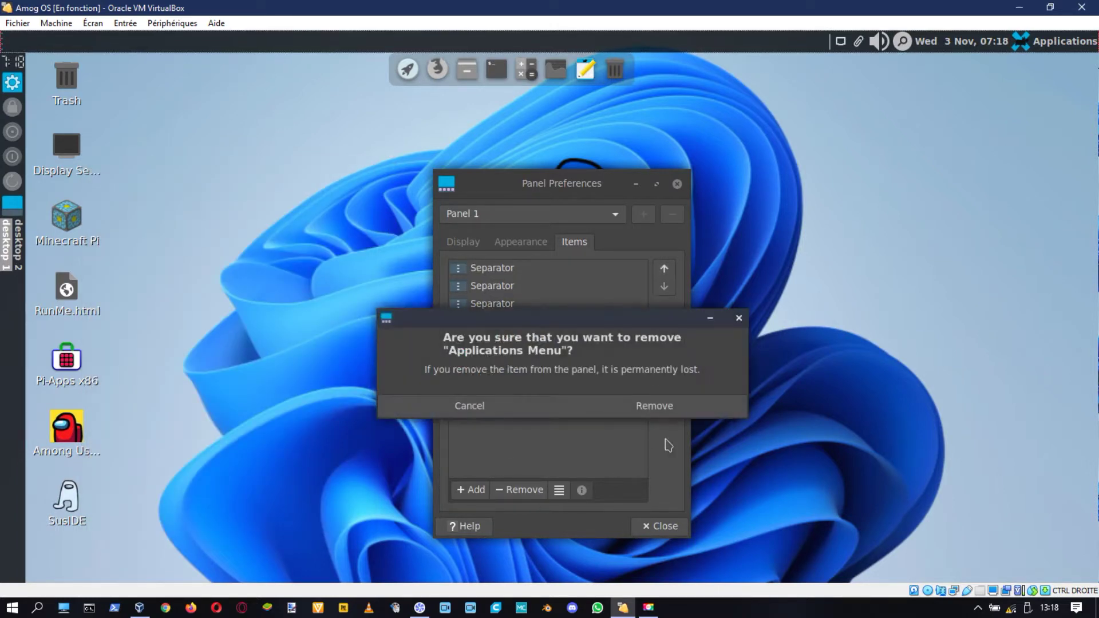
{"action": "left_click", "coordinate": [699, 411]}
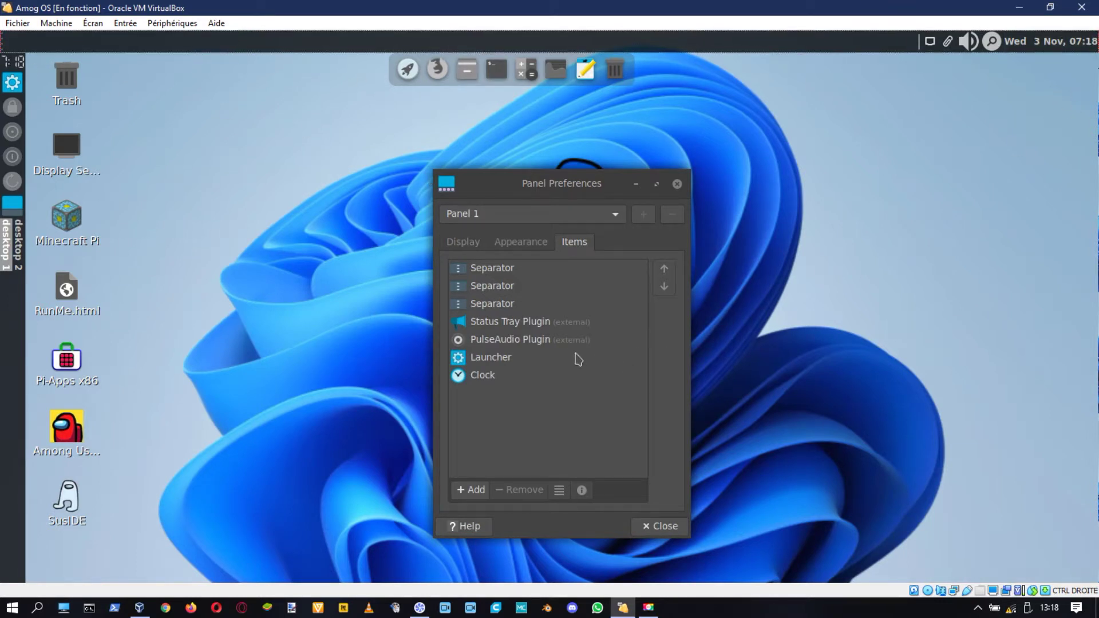
{"action": "left_click", "coordinate": [509, 379]}
{"action": "left_click", "coordinate": [542, 488]}
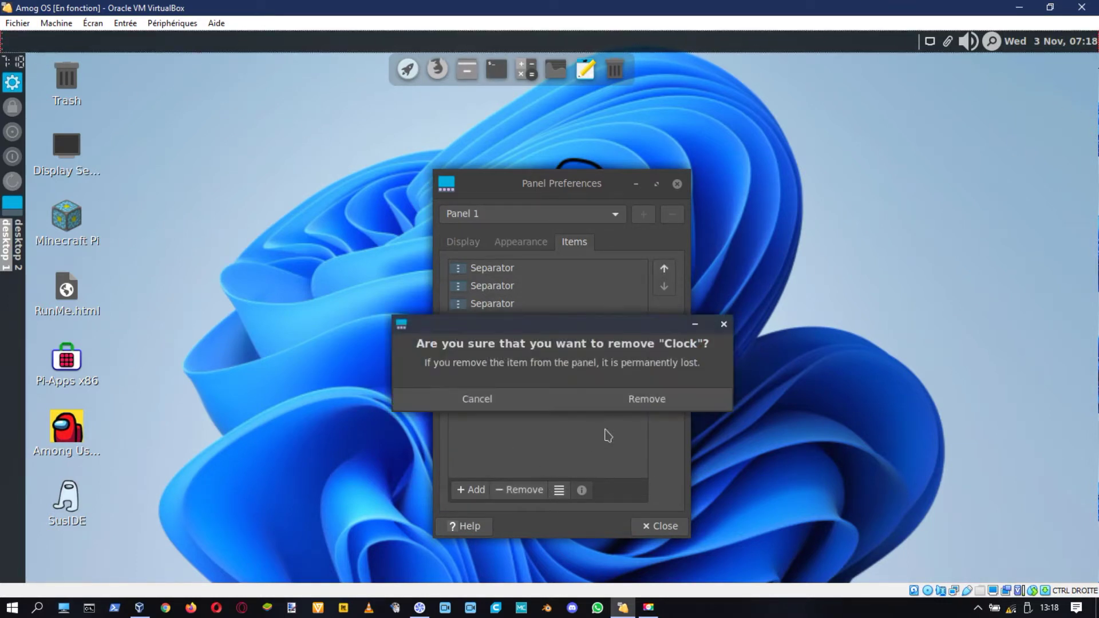
{"action": "left_click", "coordinate": [635, 411]}
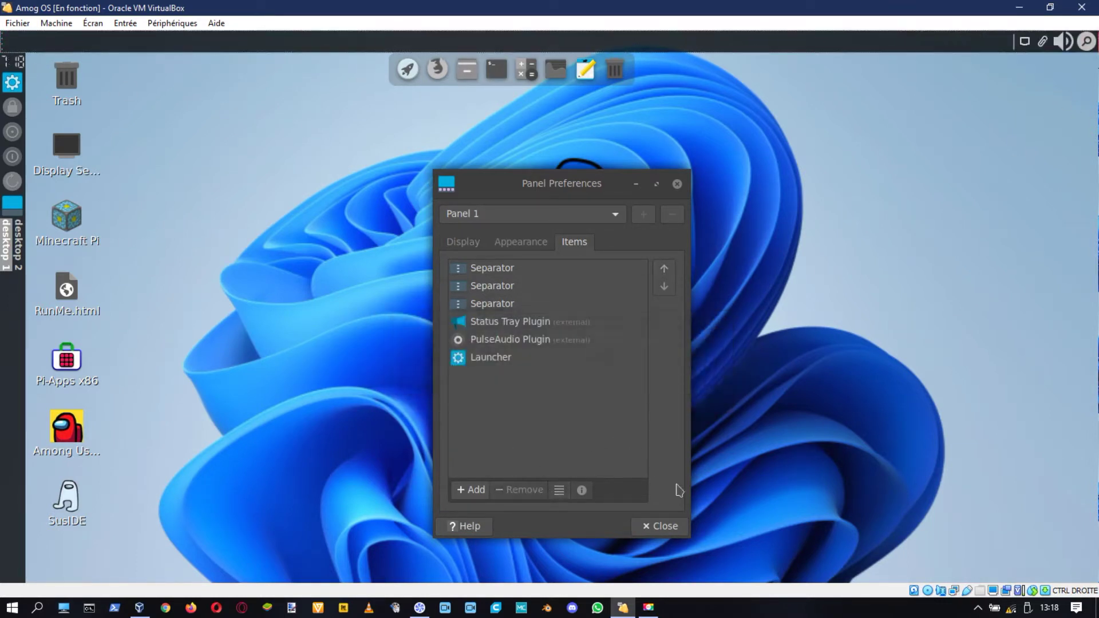
{"action": "left_click", "coordinate": [677, 183]}
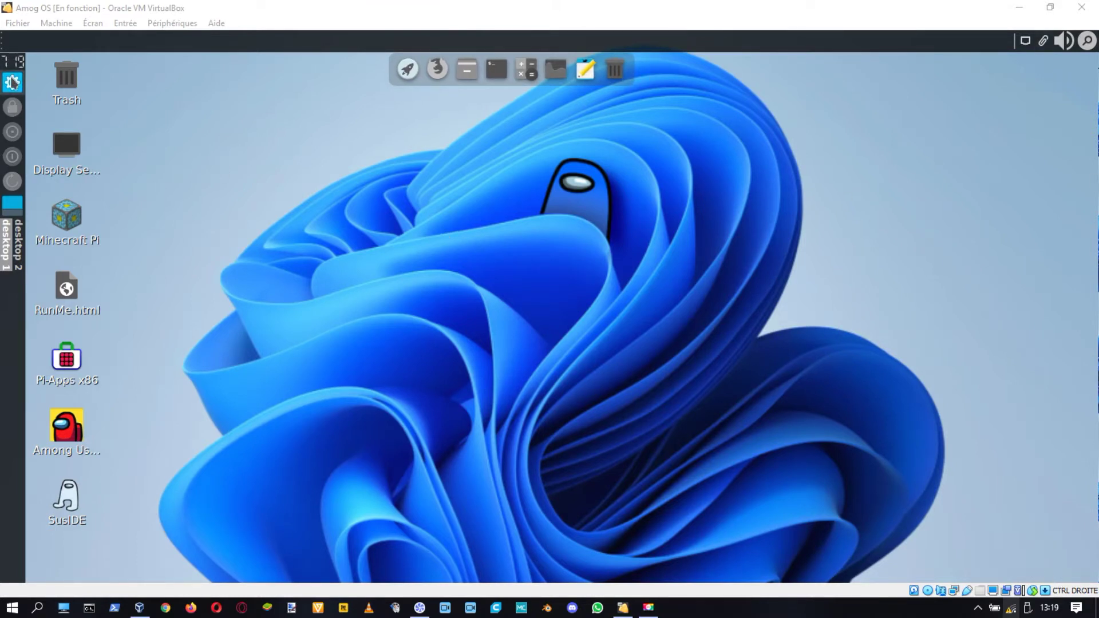
Open htop from the AmogOS applications, maximise its window and look through the list of running processes
{"action": "left_click", "coordinate": [11, 82]}
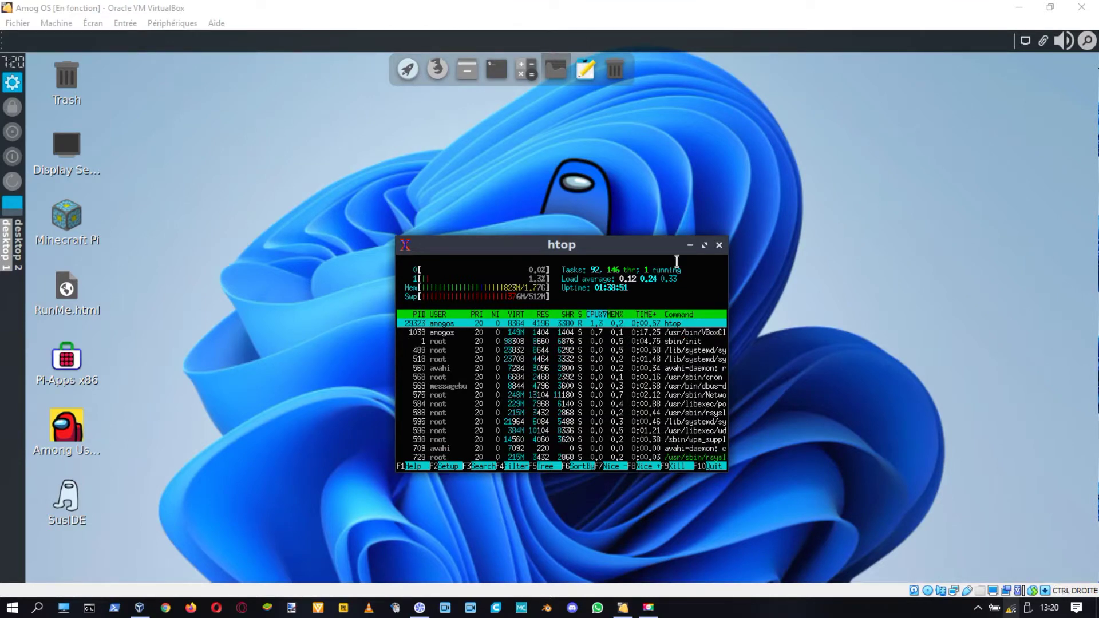
{"action": "left_click", "coordinate": [705, 246]}
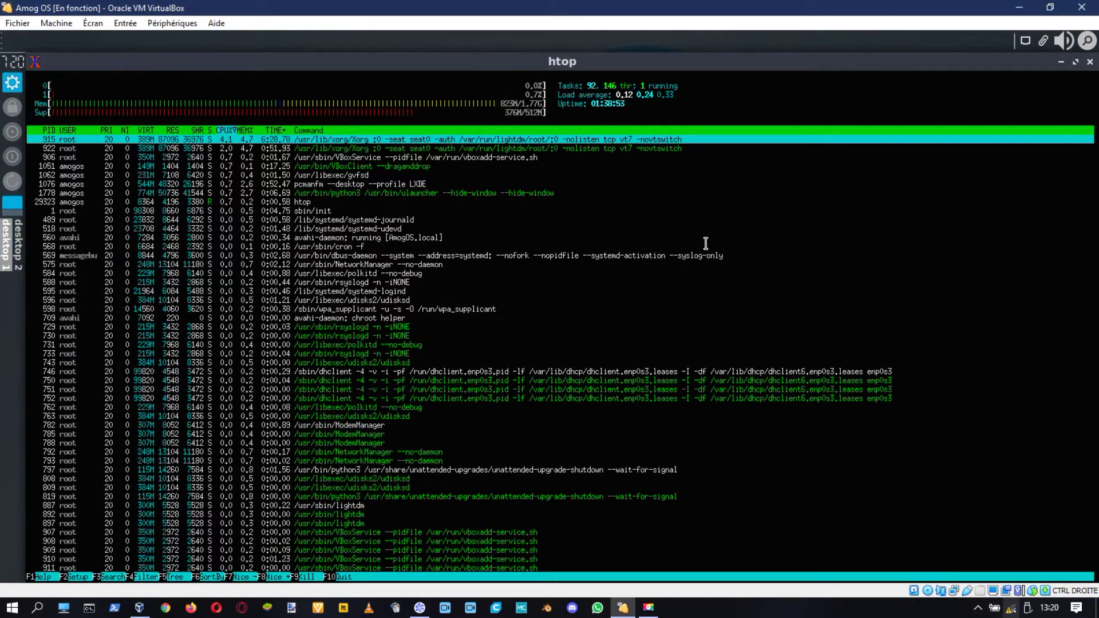
{"action": "scroll", "coordinate": [551, 247], "scroll_direction": "down", "scroll_amount": 15}
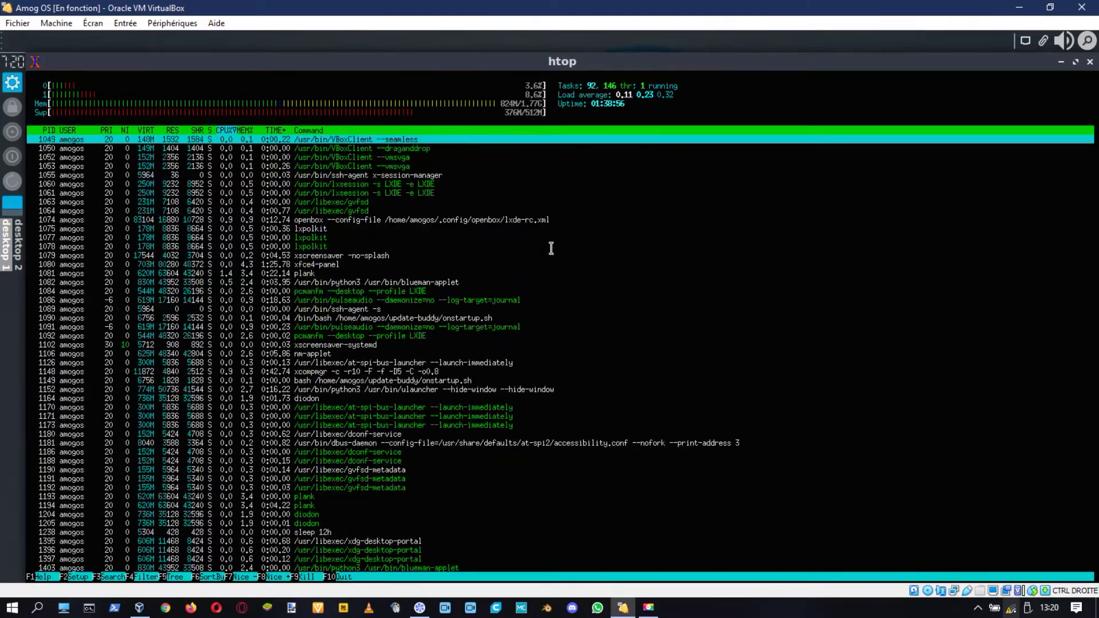
{"action": "scroll", "coordinate": [555, 248], "scroll_direction": "down", "scroll_amount": 10}
{"action": "scroll", "coordinate": [554, 248], "scroll_direction": "up", "scroll_amount": 10}
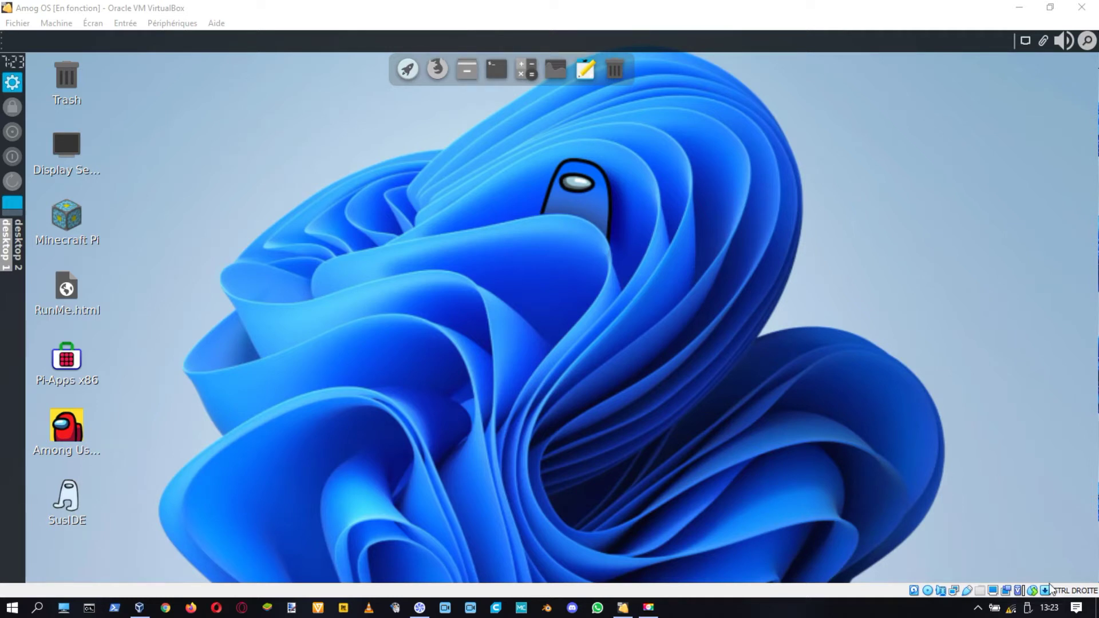
Restore the Amog OS machine window from full size and shrink its width to a narrow, portrait-shaped window
{"action": "left_click", "coordinate": [1049, 8]}
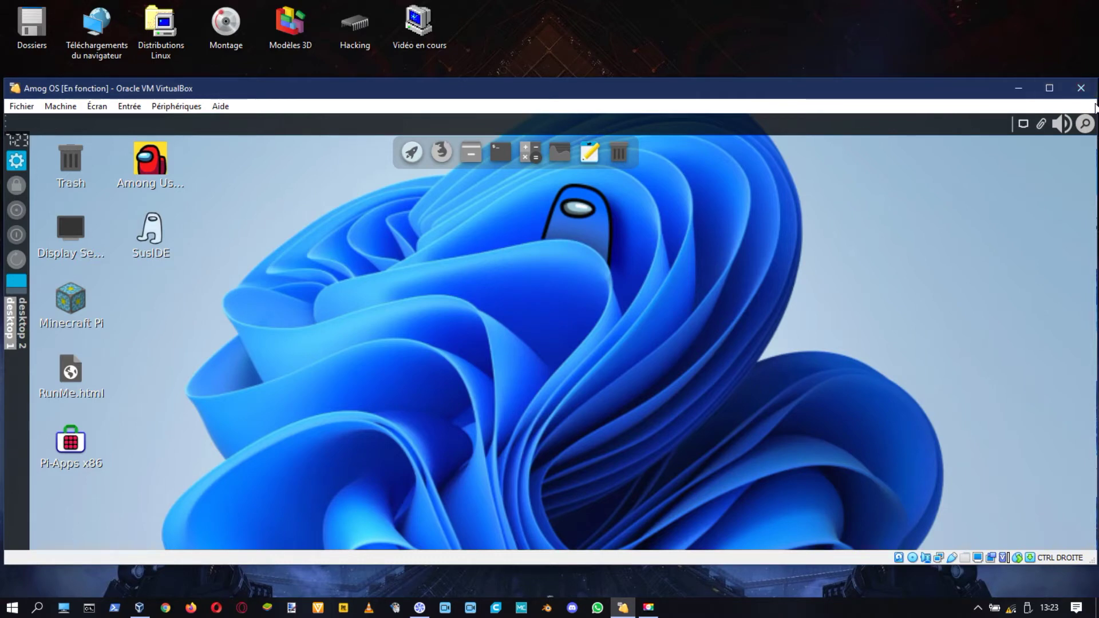
{"action": "left_click_drag", "start_coordinate": [1096, 182], "coordinate": [571, 245]}
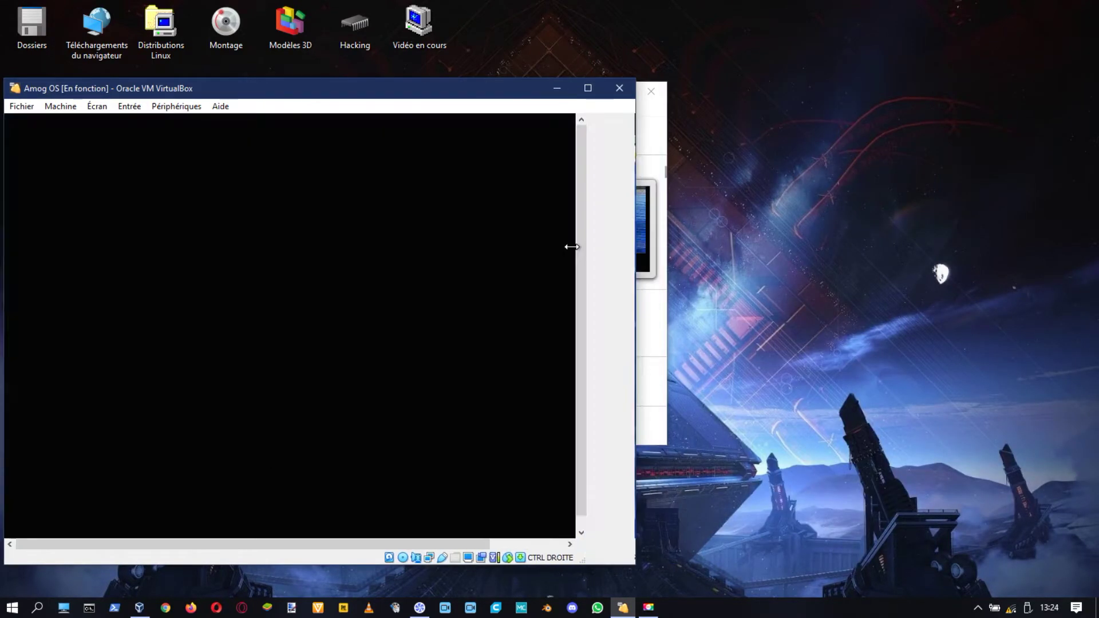
{"action": "left_click", "coordinate": [523, 88]}
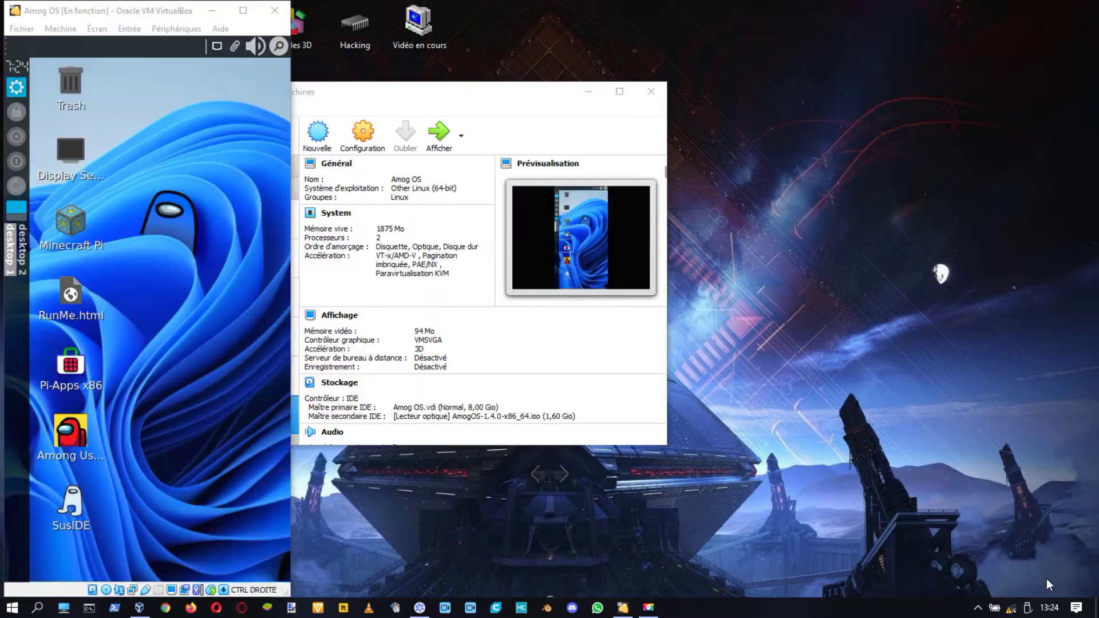